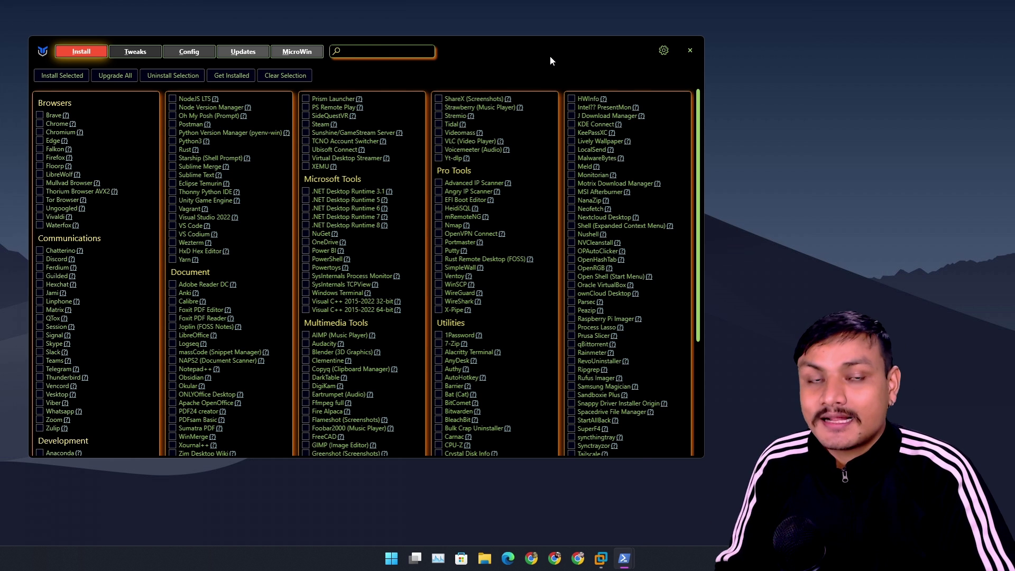
Nudge the WinUtil window right, preview the Tweaks and Config tabs, then return to Tweaks
left_click_drag(550, 56, 586, 58)
key("super")
key("Escape")
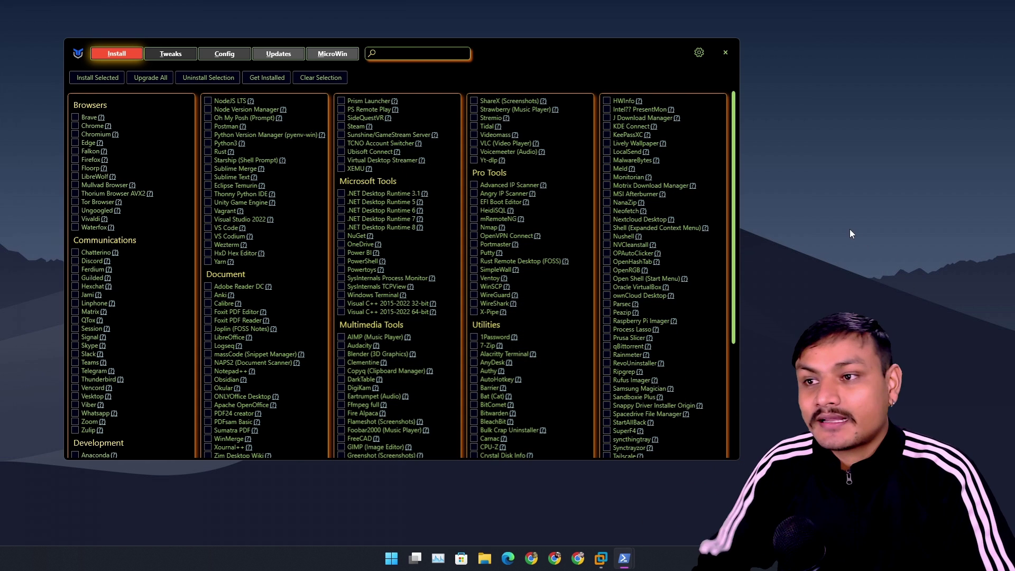
left_click(170, 54)
left_click(224, 54)
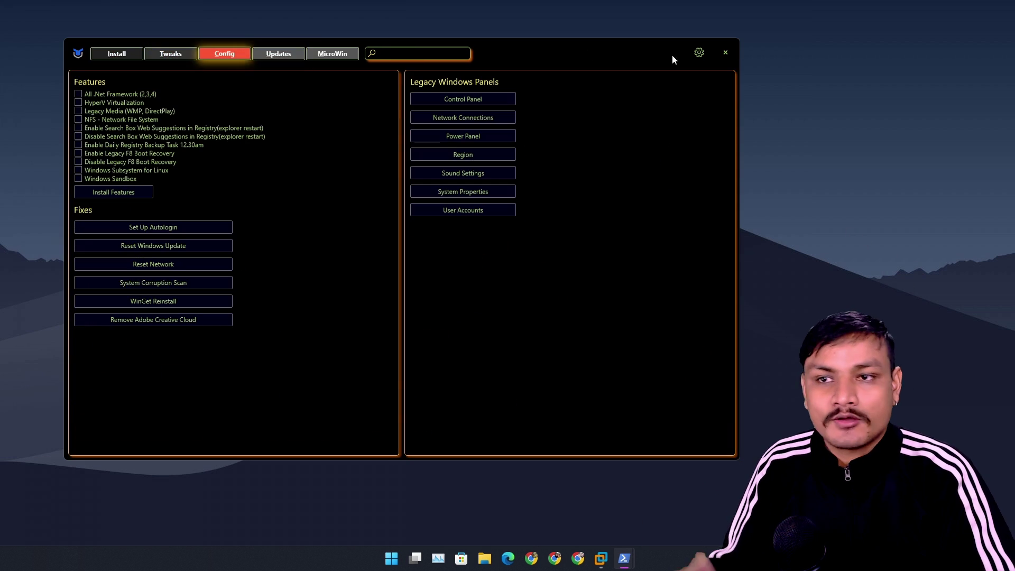
left_click(186, 55)
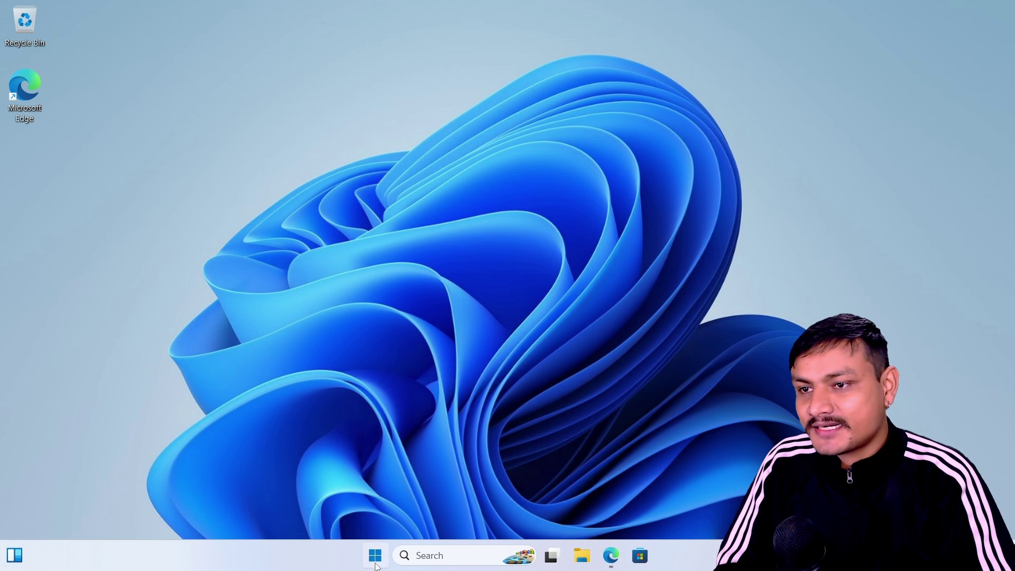
In Edge, copy the iwr launch command from the winutil GitHub README and minimise the browser
left_click(376, 556)
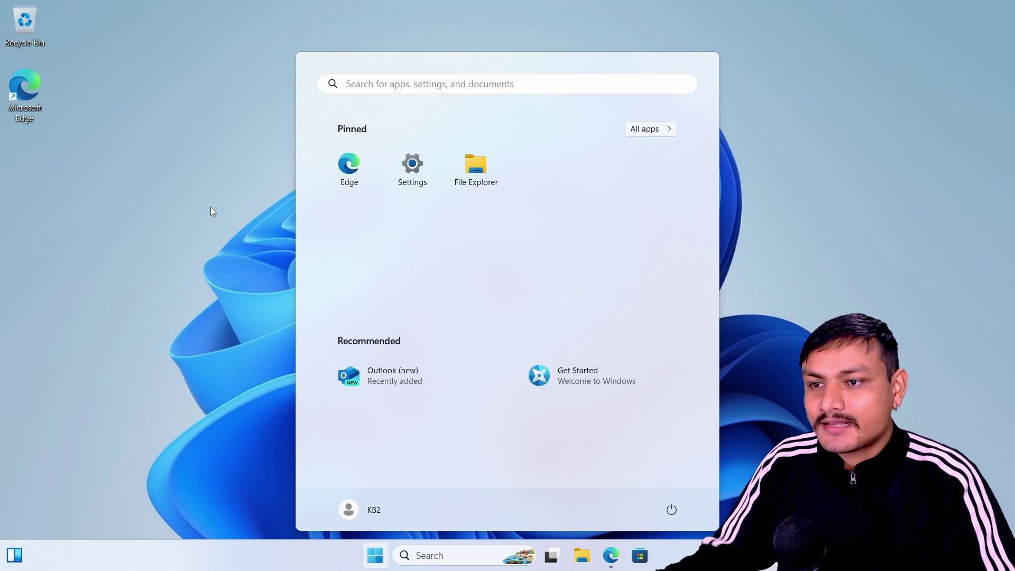
left_click(231, 258)
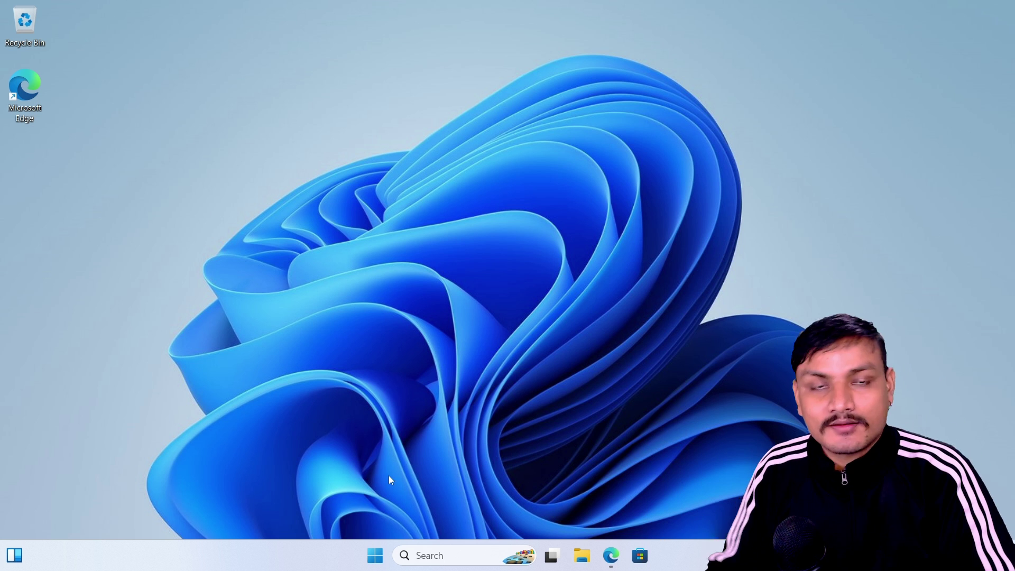
left_click(612, 556)
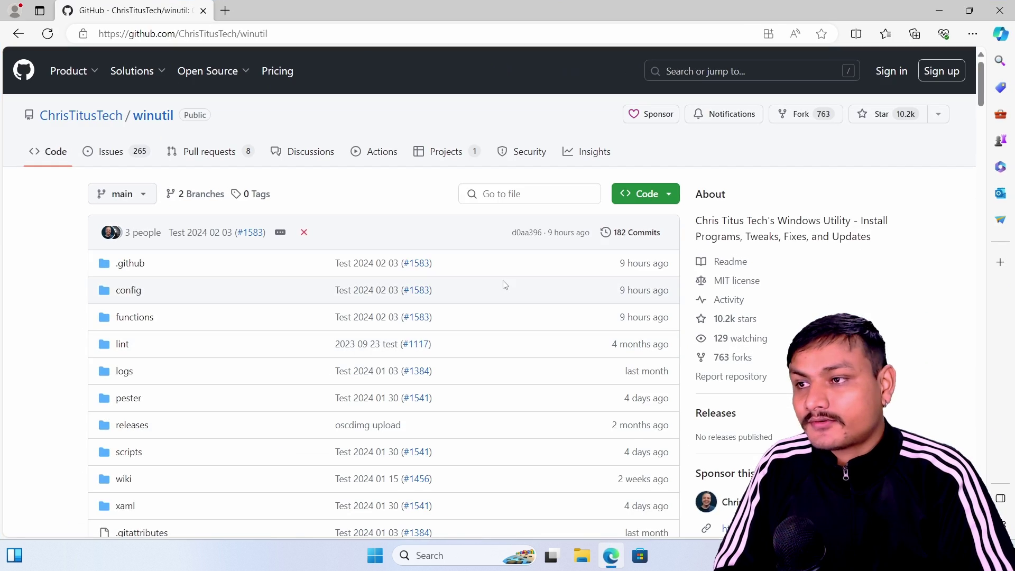
scroll(469, 262, "down", 3)
scroll(418, 205, "up", 1)
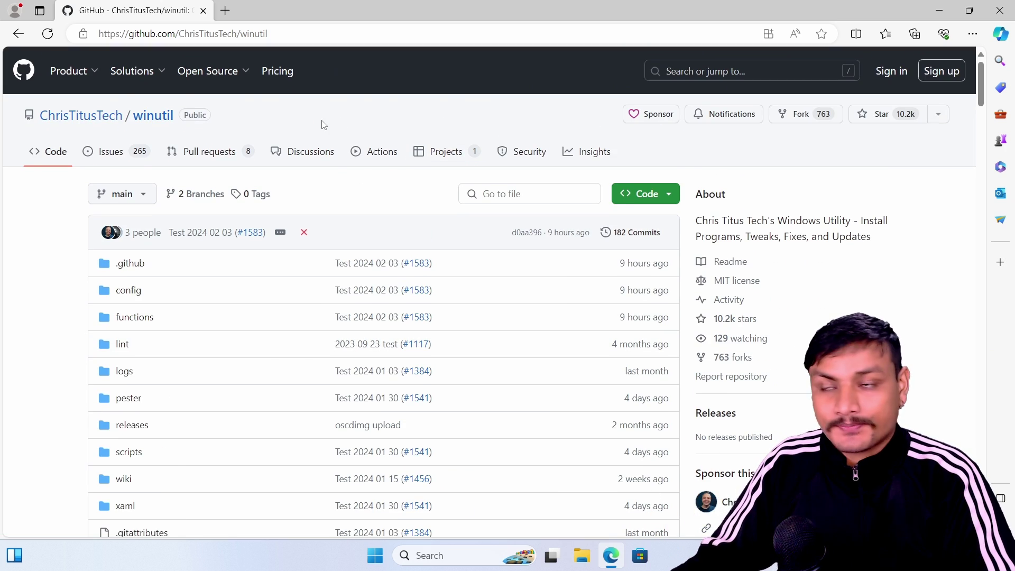
scroll(321, 127, "down", 15)
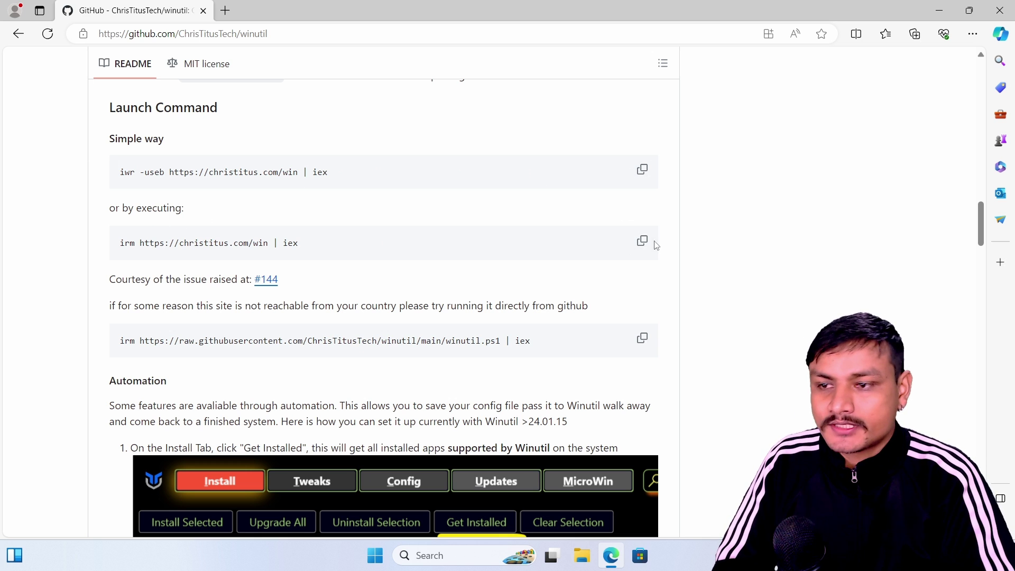
scroll(480, 294, "up", 1)
scroll(542, 213, "down", 1)
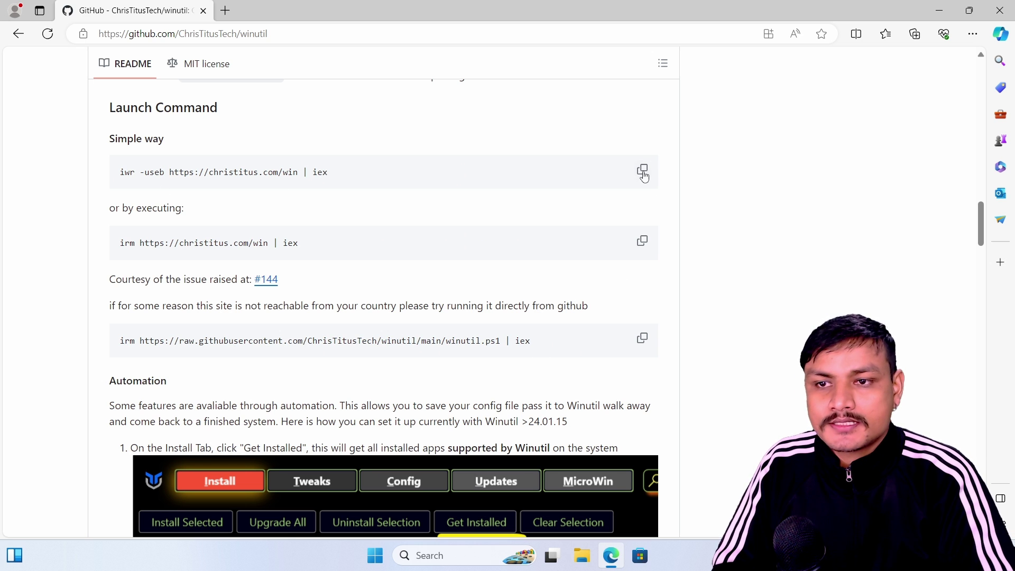
left_click(642, 169)
left_click(611, 555)
left_click(430, 554)
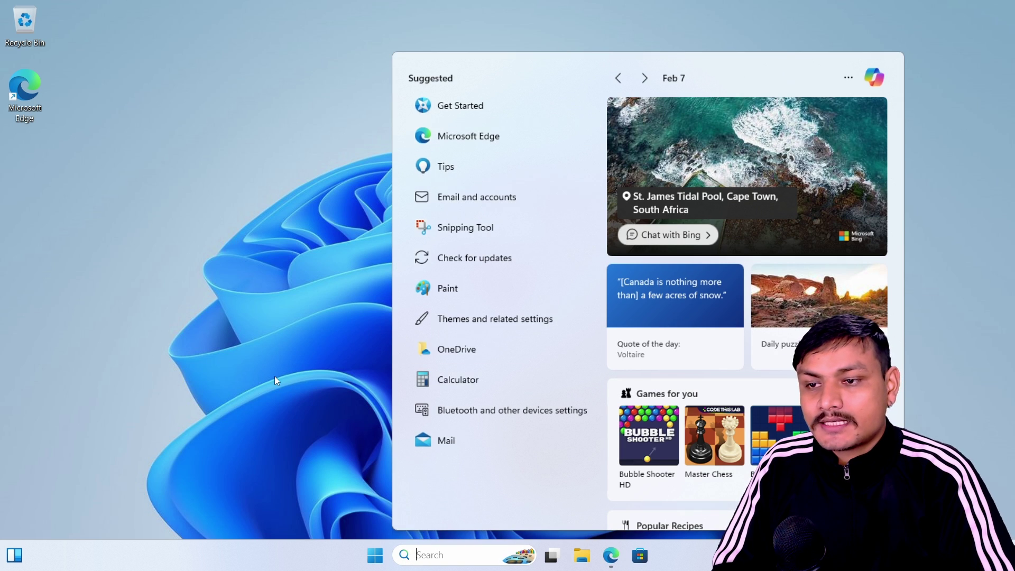
Run the pasted iwr command in an admin Terminal, installing Chocolatey v2.2.2 and opening WinUtil
left_click(275, 376)
right_click(374, 560)
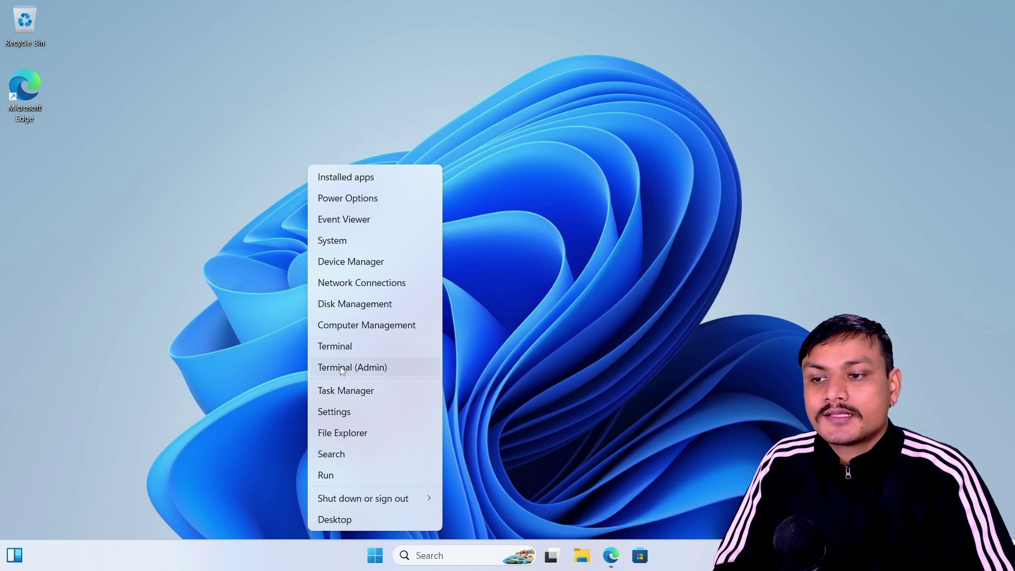
left_click(342, 370)
left_click(465, 390)
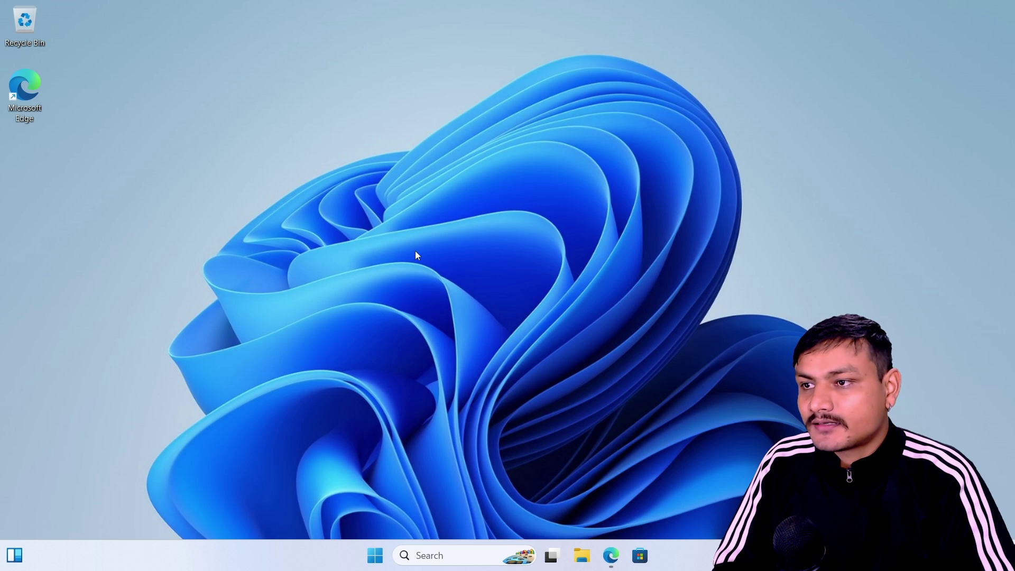
key("ctrl+v")
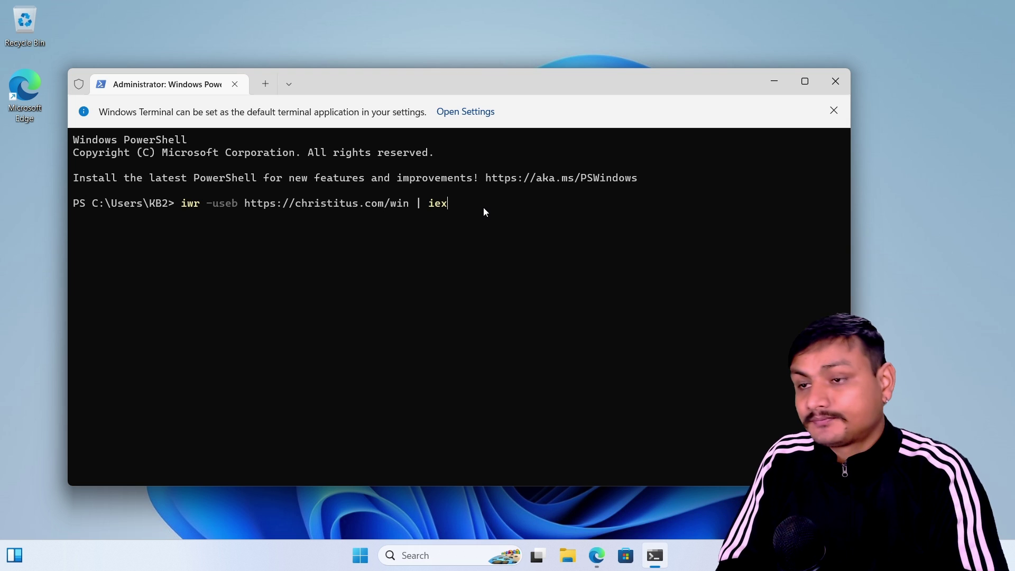
key("Return")
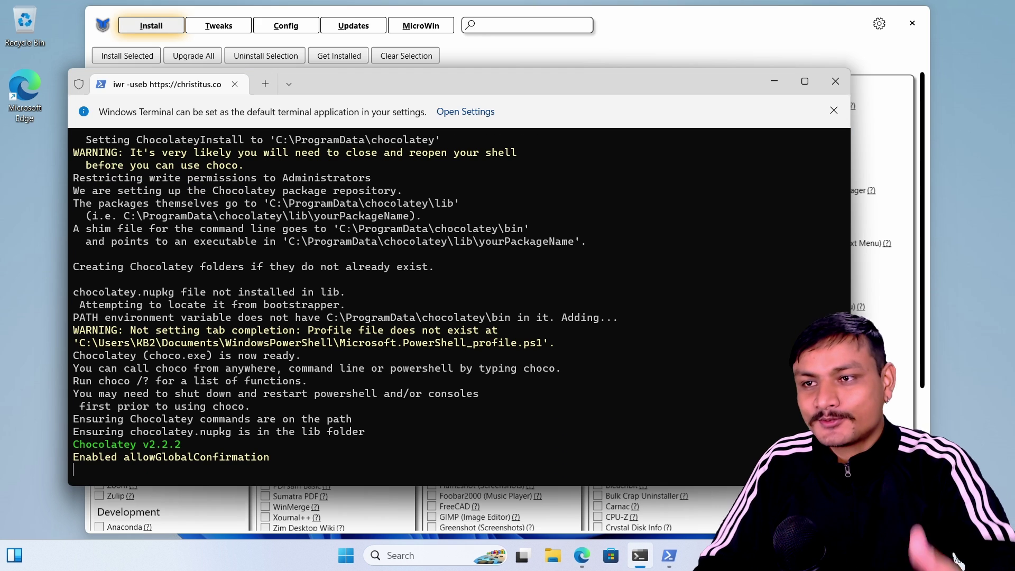
left_click(774, 81)
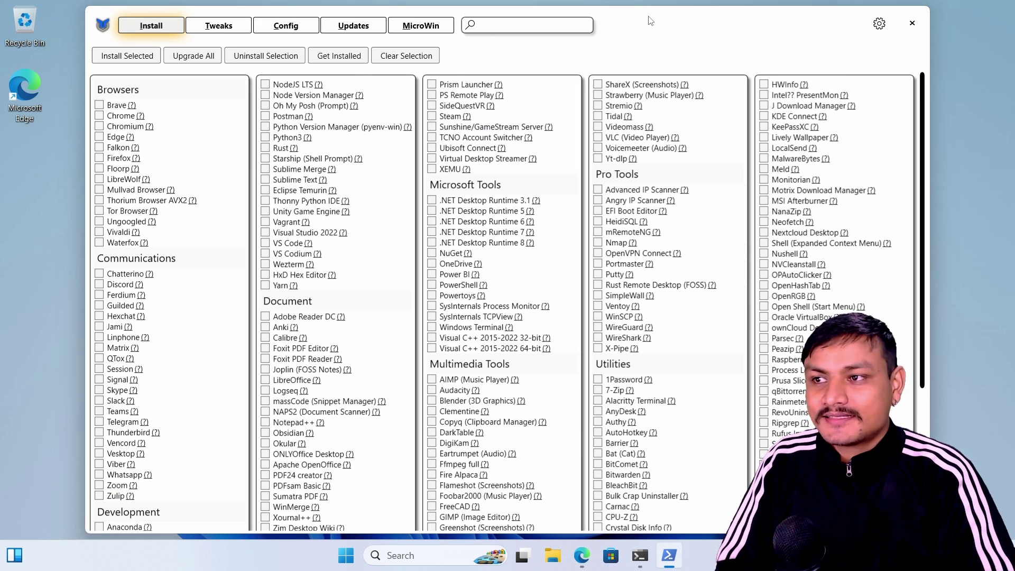
Drag WinUtil further left and scroll through the Install page's application categories
left_click_drag(650, 21, 623, 21)
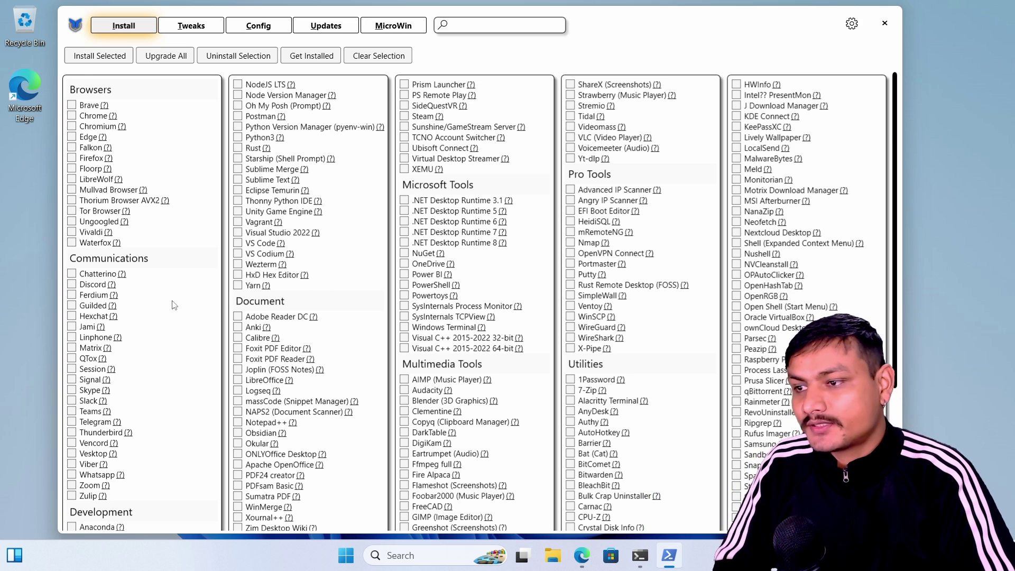
scroll(173, 306, "down", 5)
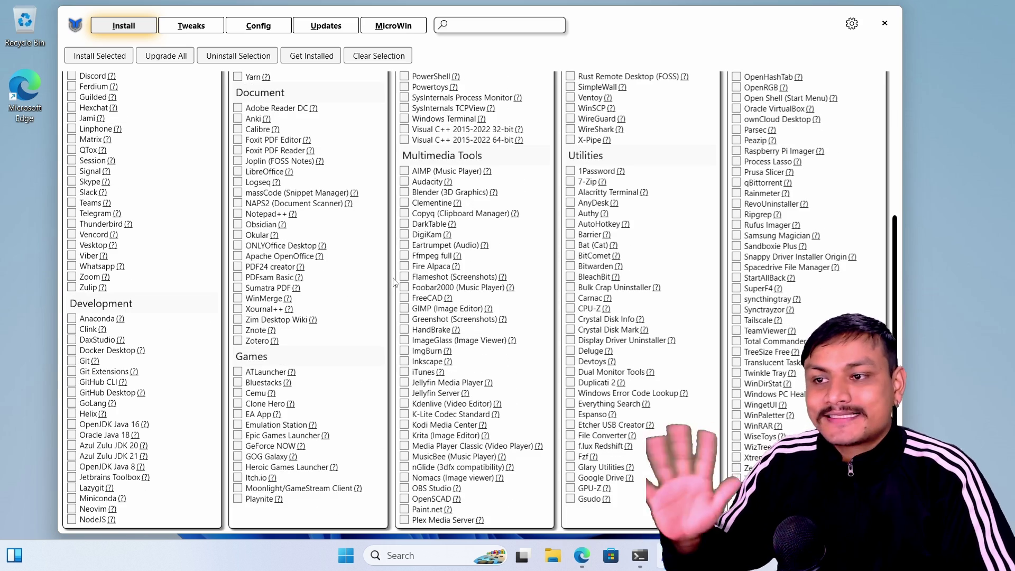
scroll(567, 192, "up", 5)
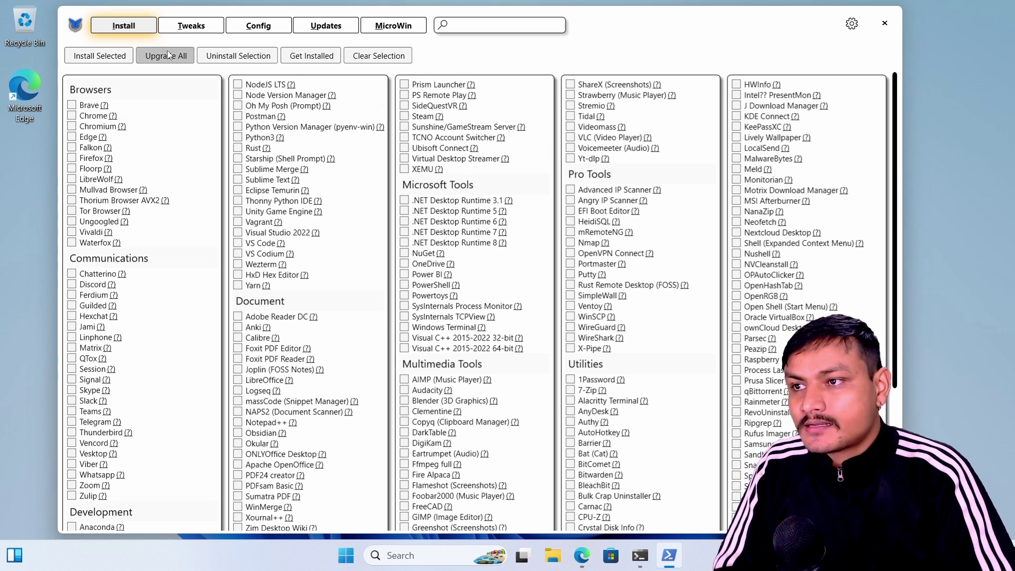
On the Tweaks page, try the Desktop, Laptop and Minimal recommended tweak selections
left_click(191, 27)
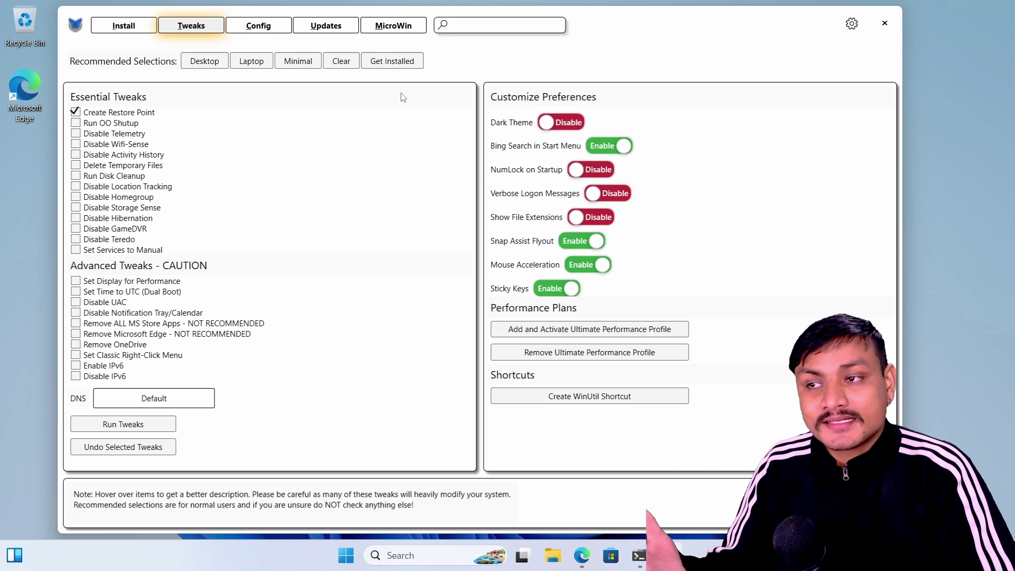
left_click(204, 61)
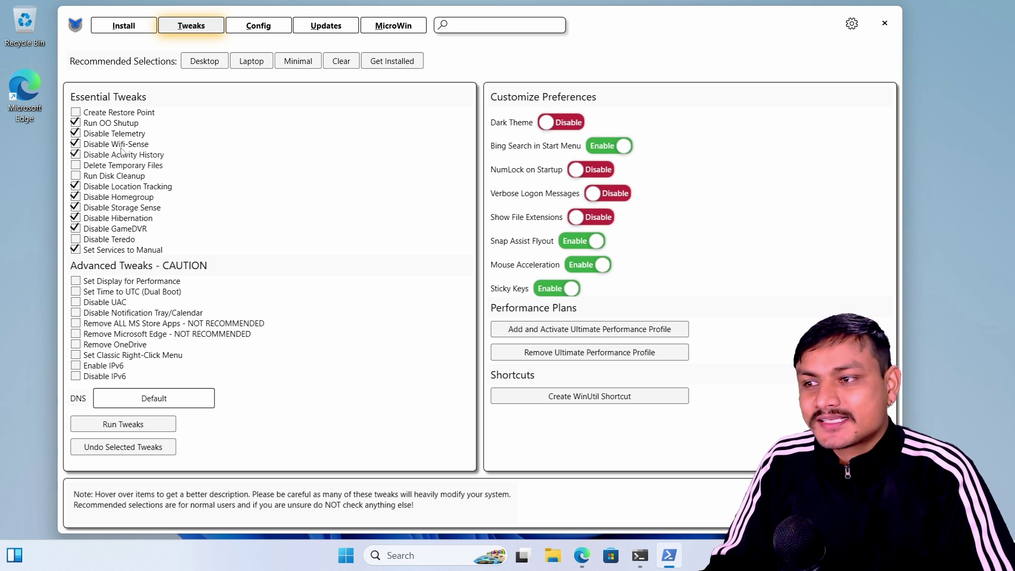
mouse_move(121, 150)
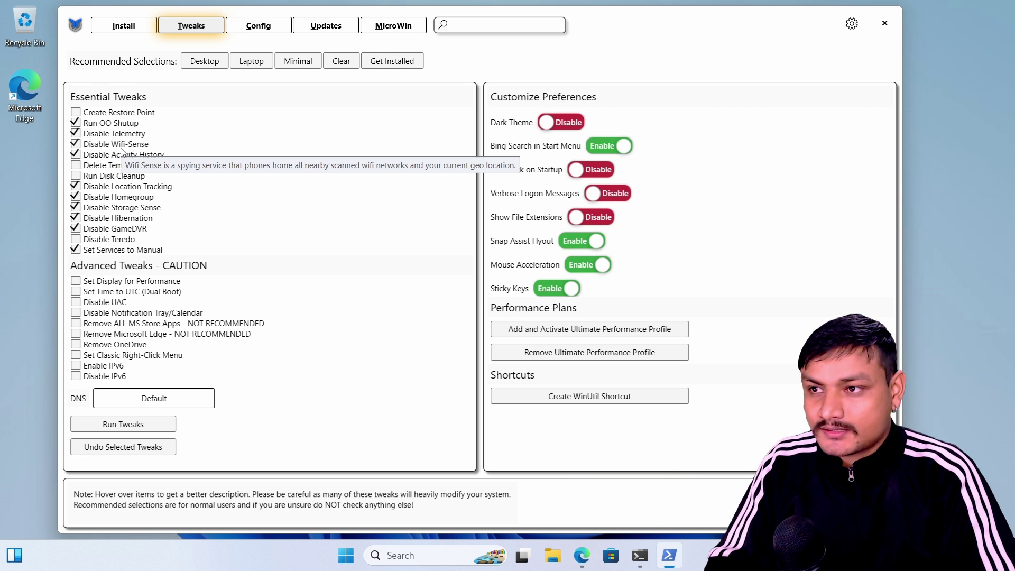
left_click(250, 61)
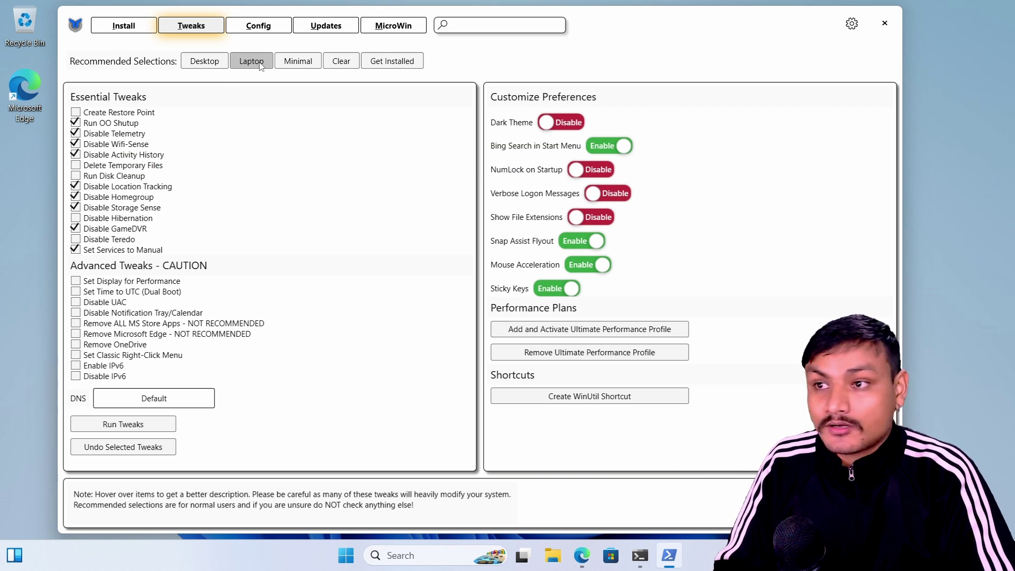
left_click(303, 64)
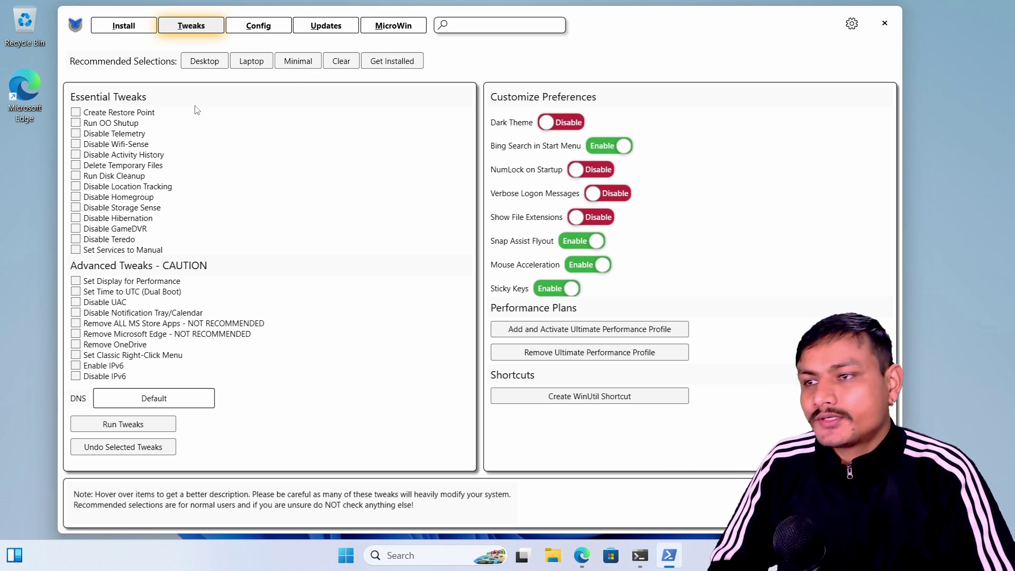
Reapply the Desktop selection and untick Disable GameDVR
left_click(211, 64)
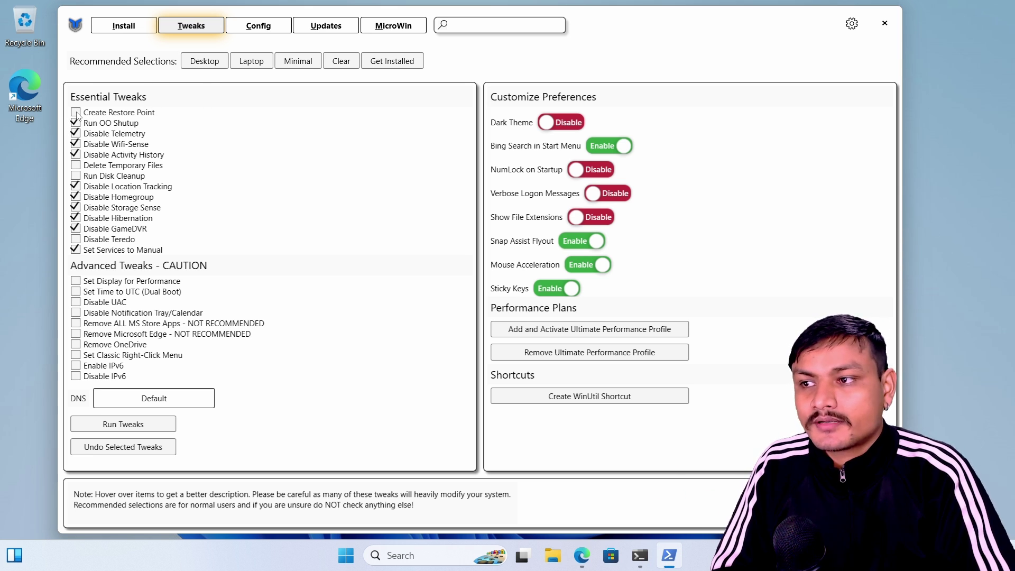
mouse_move(153, 113)
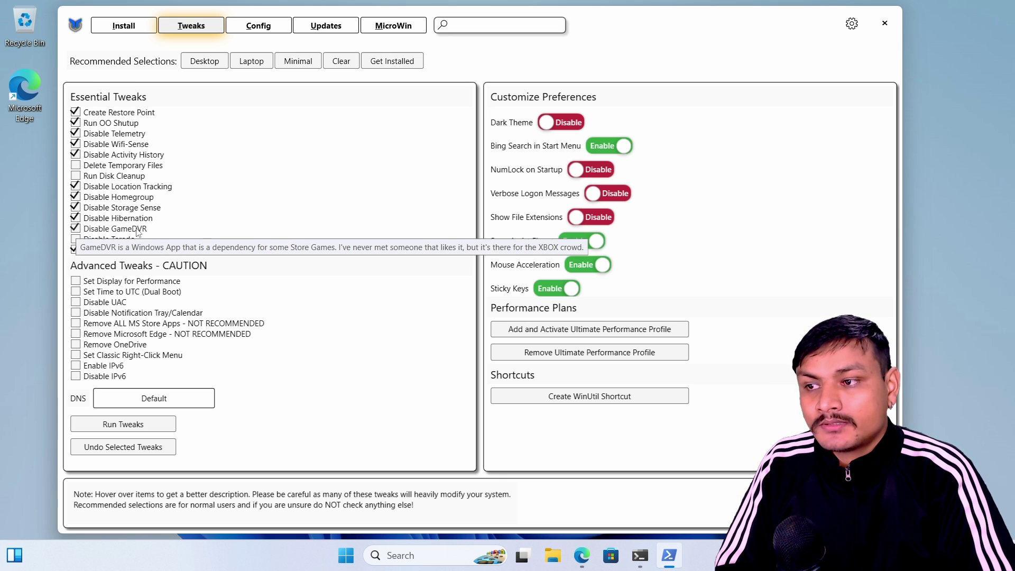
left_click(77, 231)
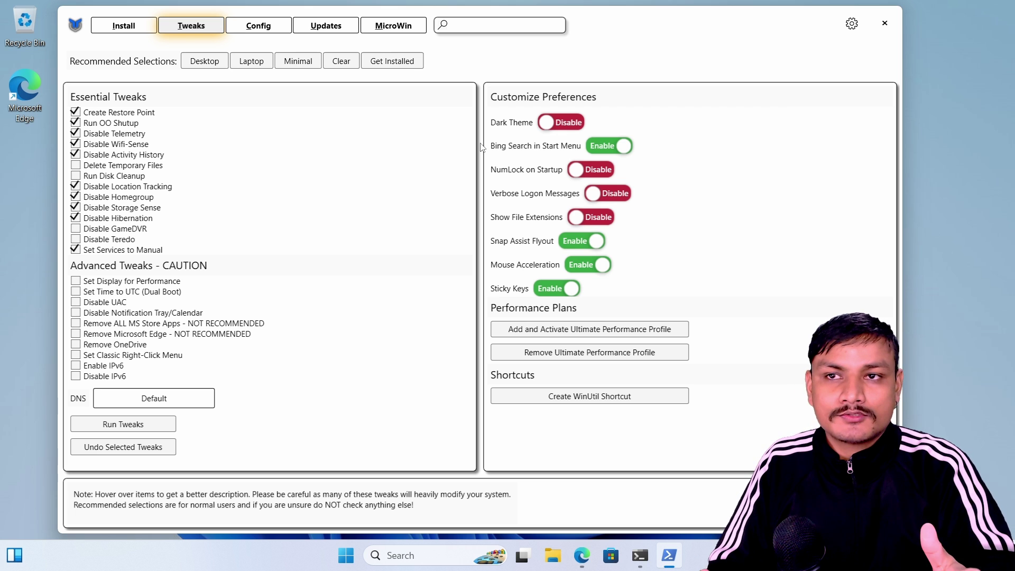
mouse_move(108, 233)
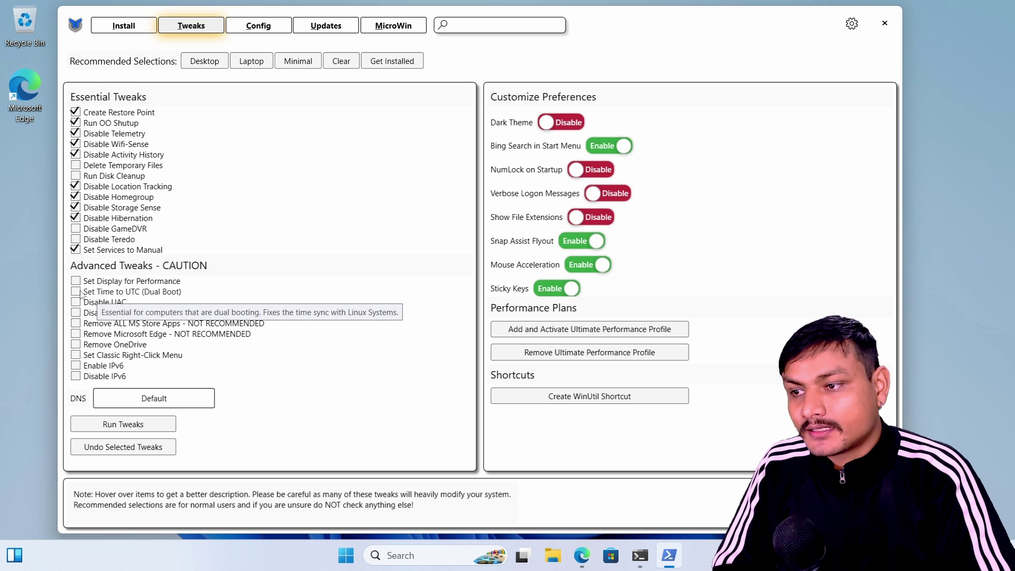
left_click(104, 304)
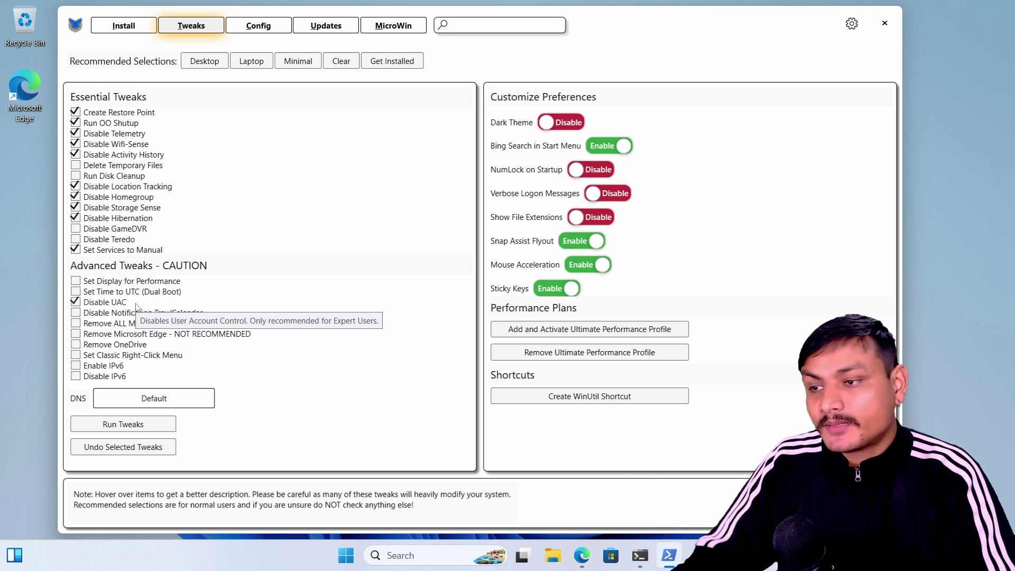
left_click(78, 346)
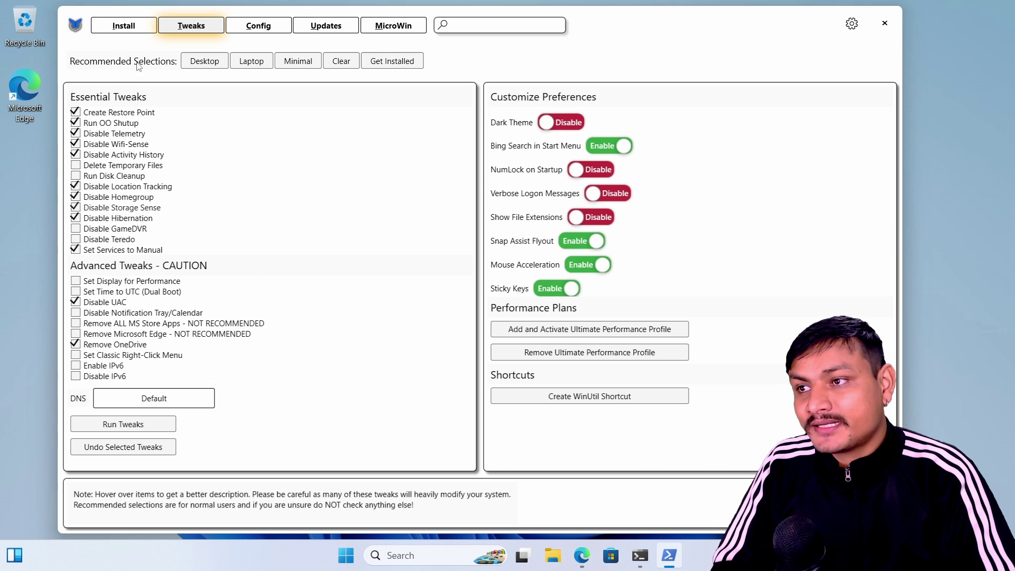
left_click(131, 27)
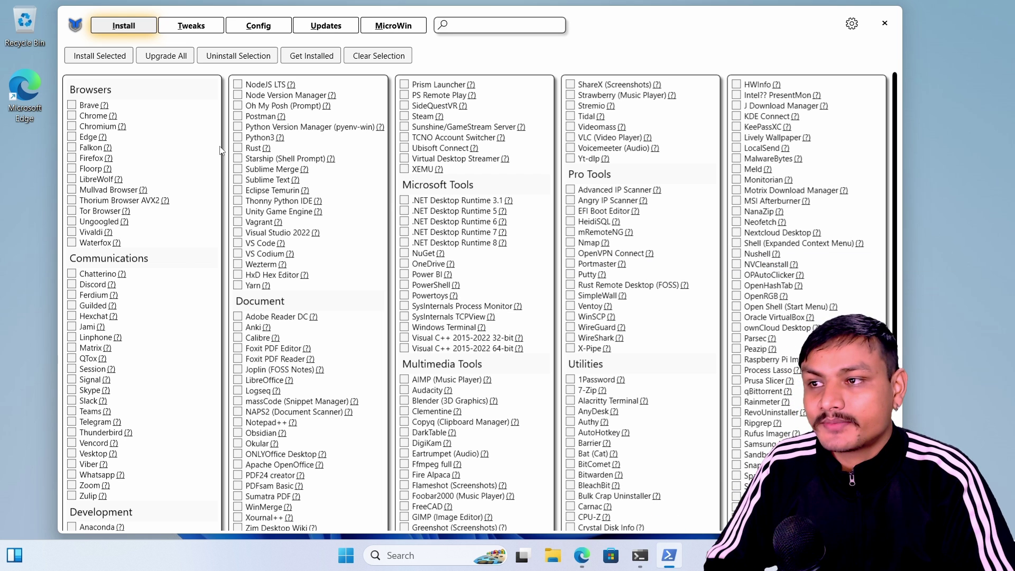
left_click(202, 29)
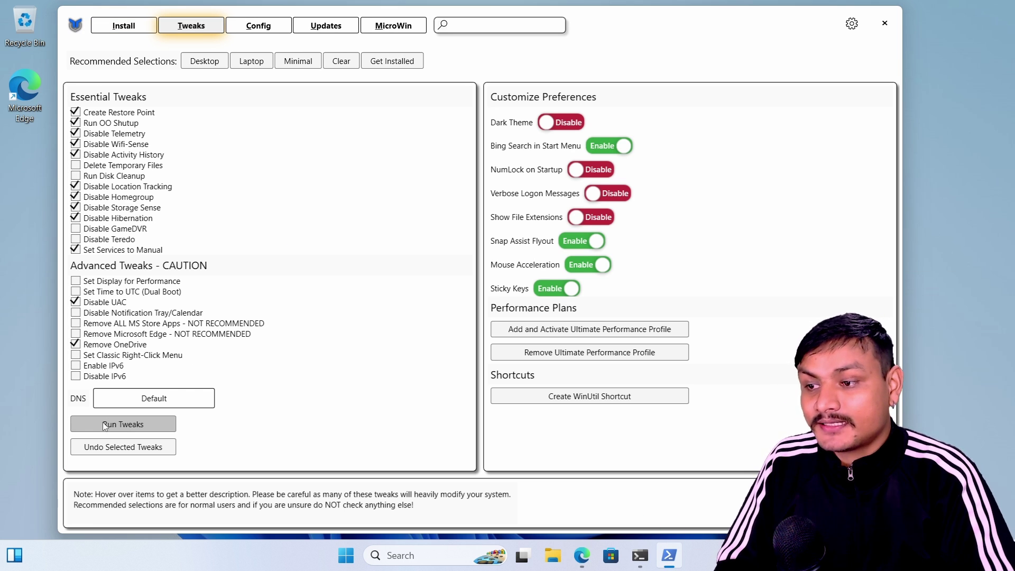
Choose Cloudflare as the DNS provider, then move the tweak-run terminal aside and minimise it
left_click(149, 399)
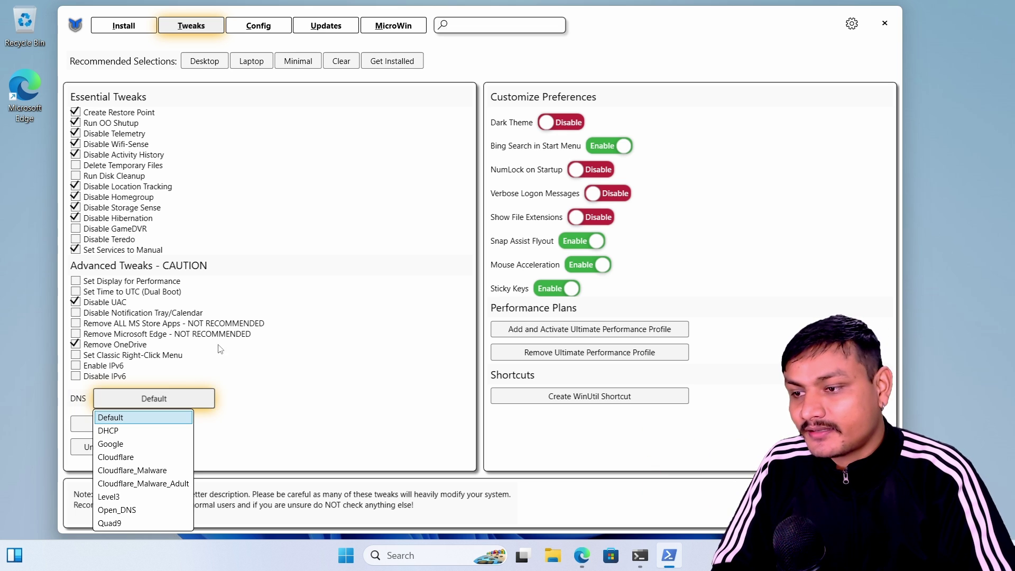
left_click(137, 458)
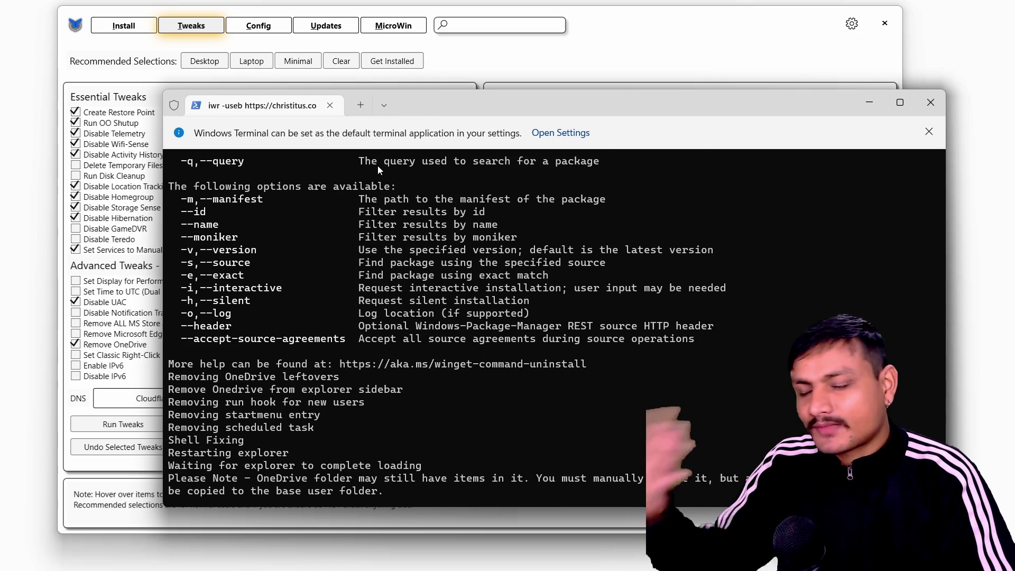
left_click_drag(423, 105, 436, 52)
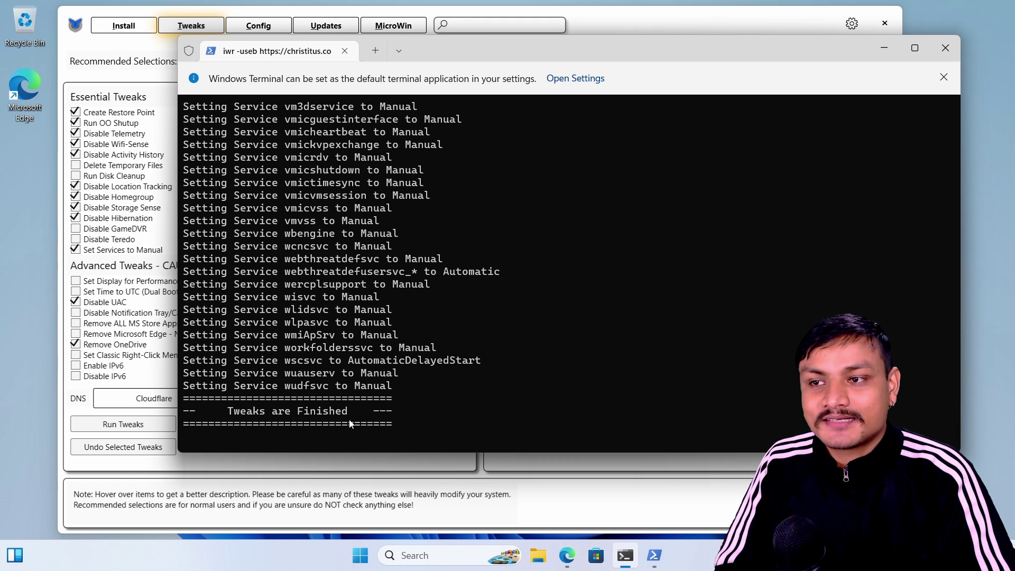
left_click(879, 53)
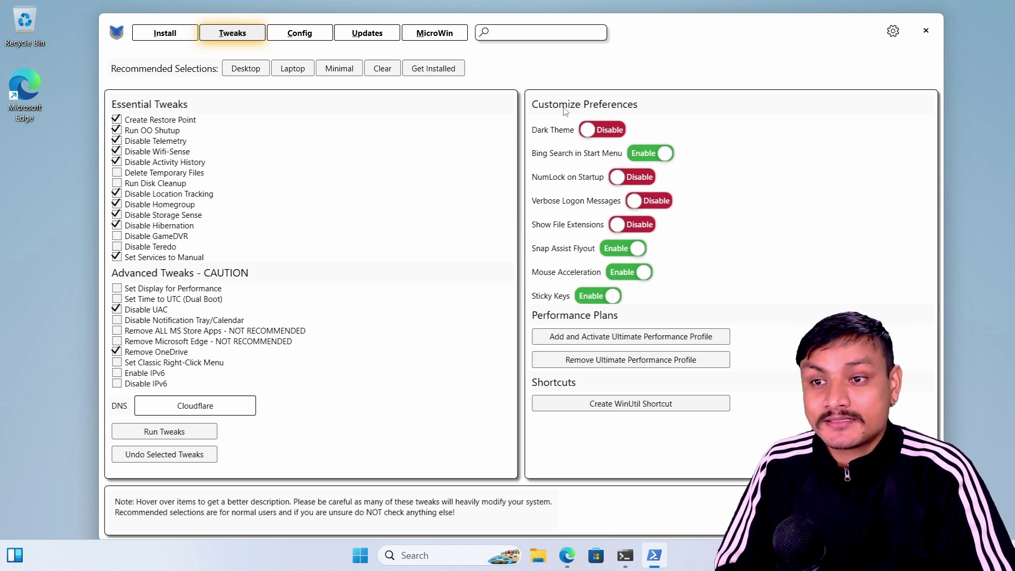
Enable dark theme, disable Bing search and mouse acceleration, and save a WinUtil desktop shortcut
left_click(597, 130)
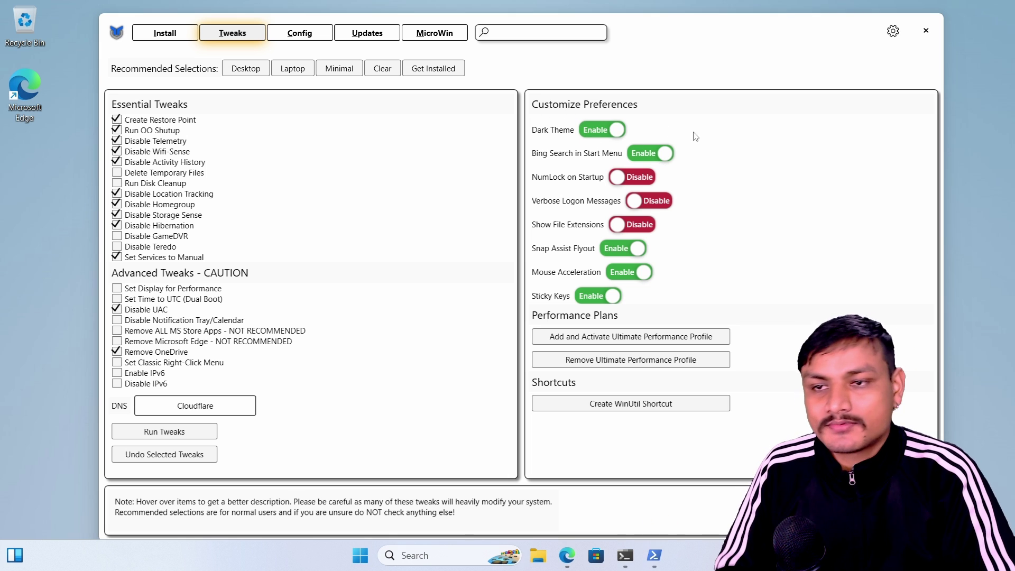
key("super")
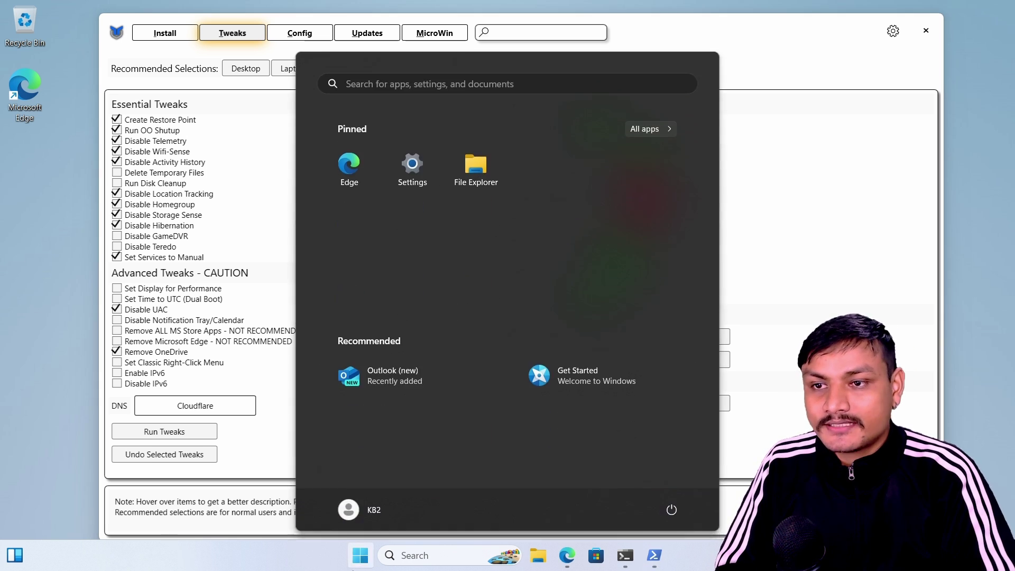
key("super")
key("super")
left_click(617, 80)
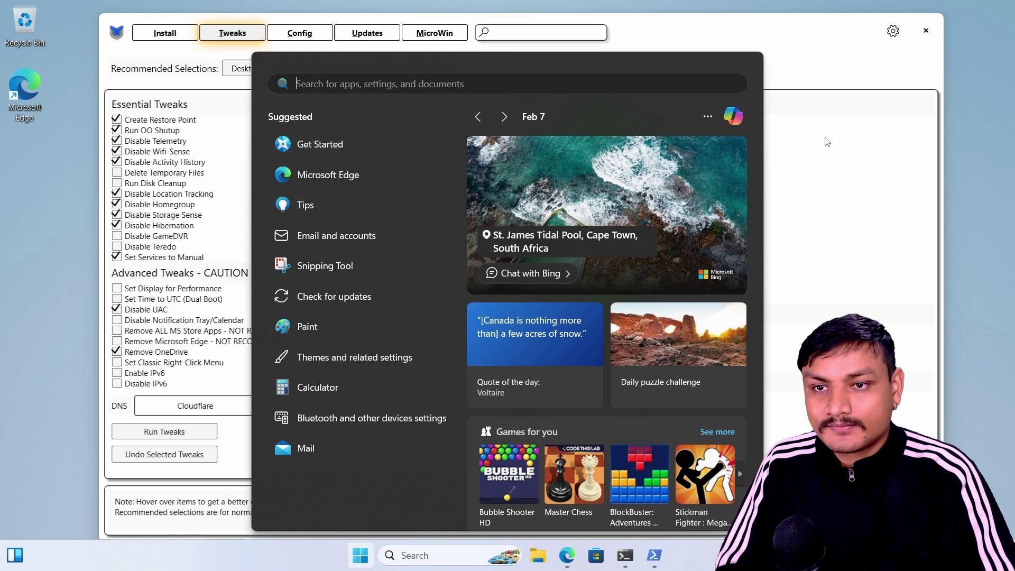
key("super")
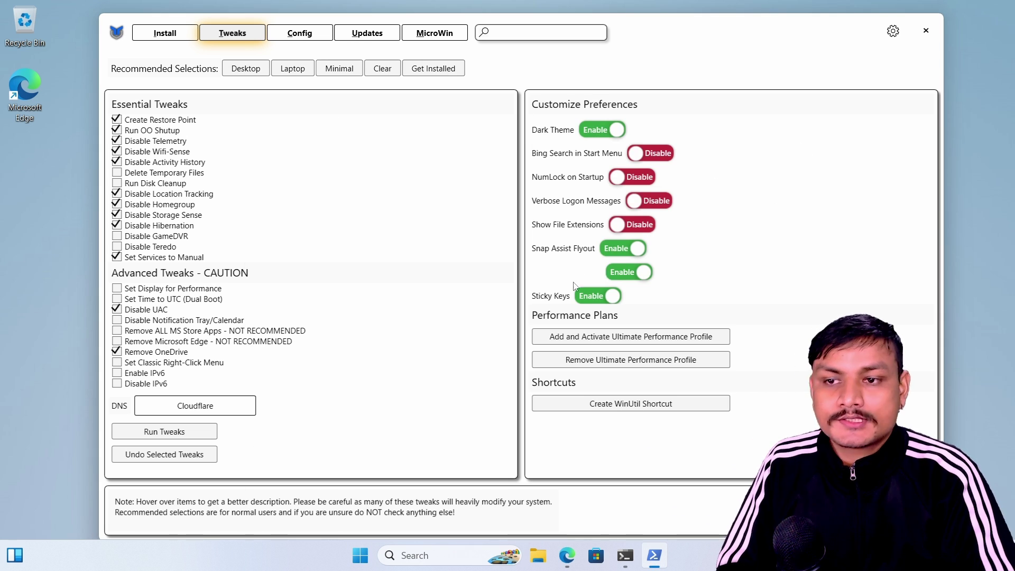
left_click(637, 274)
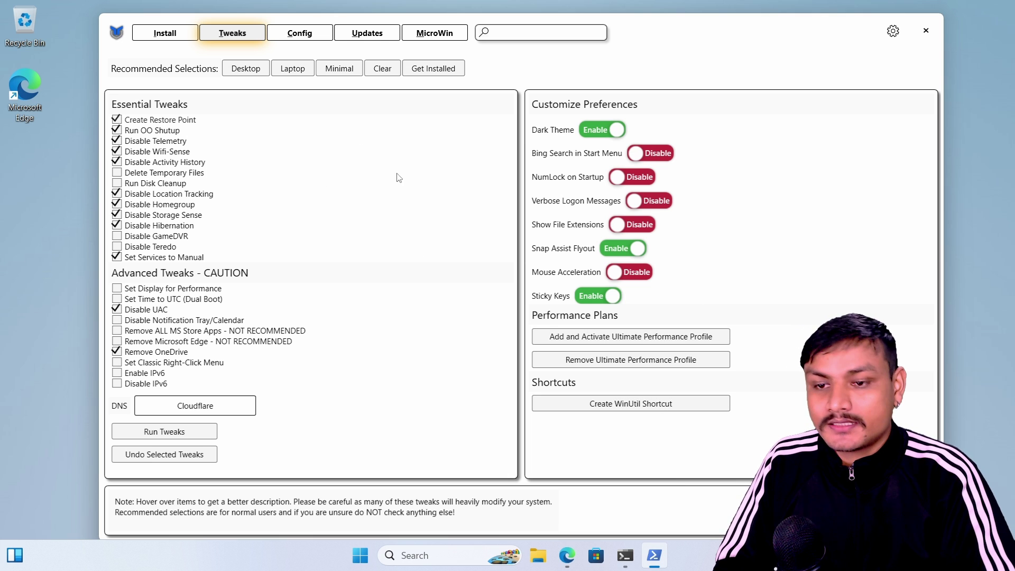
left_click(606, 406)
left_click(494, 307)
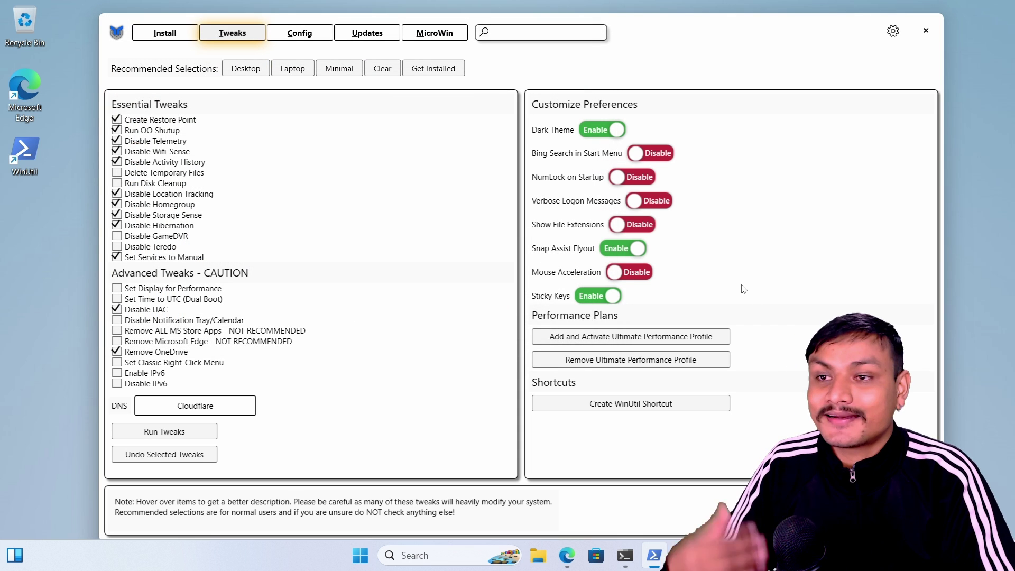
Open the Config page and briefly open and close the legacy Region panel
left_click(310, 36)
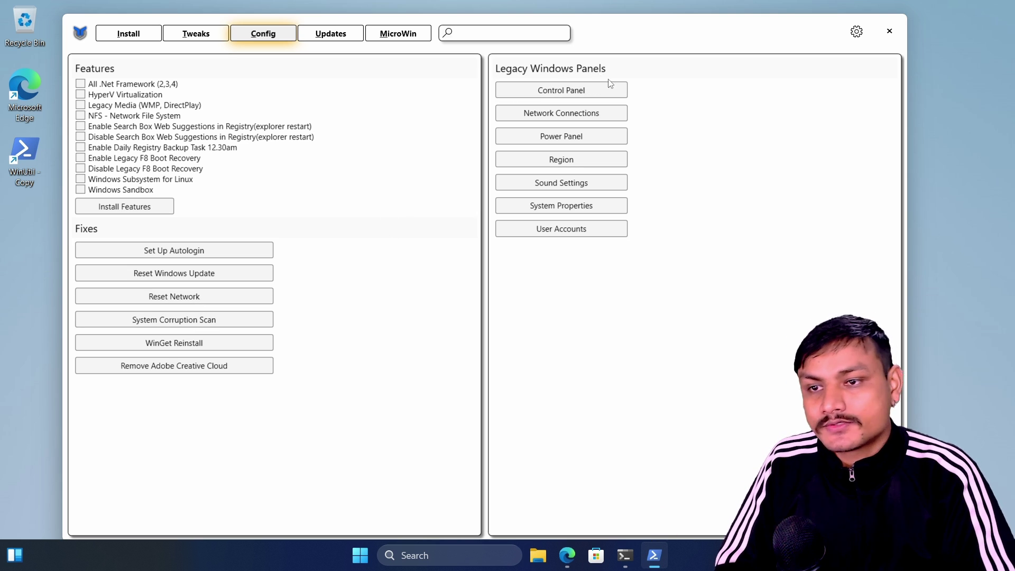
left_click(573, 164)
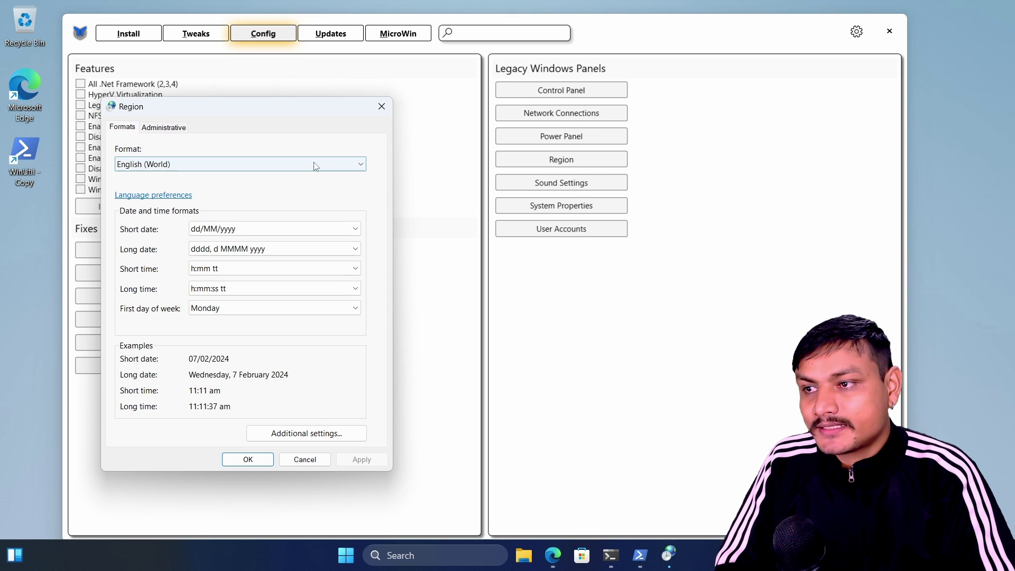
left_click(377, 110)
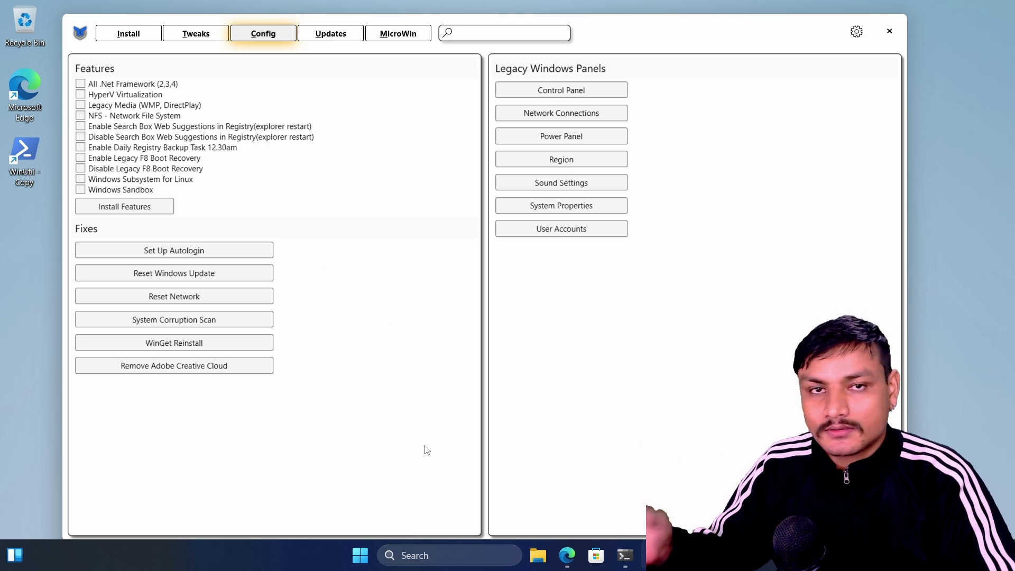
Search 'turm' from the taskbar and open the Windows features dialog
left_click(433, 560)
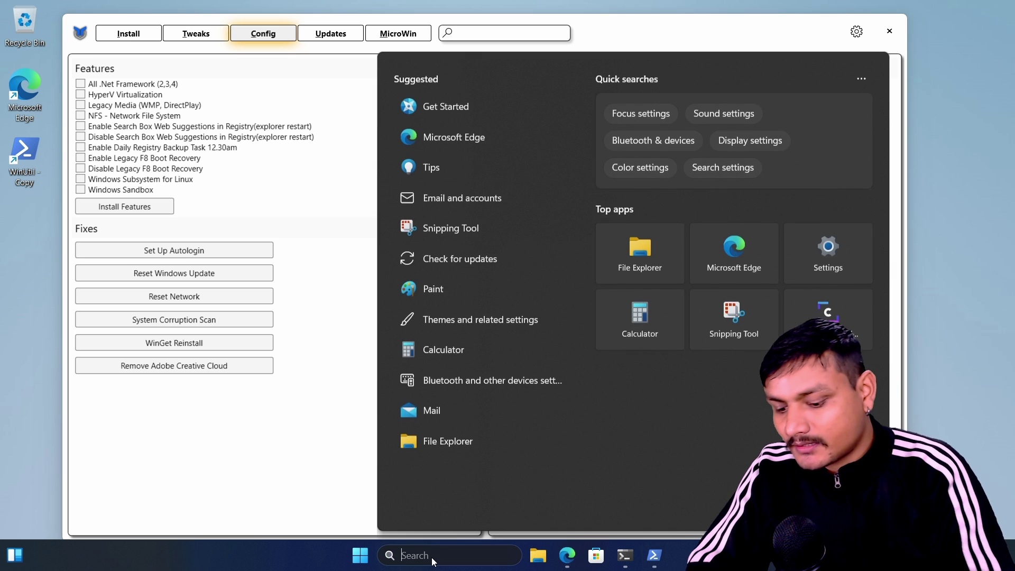
type("turm")
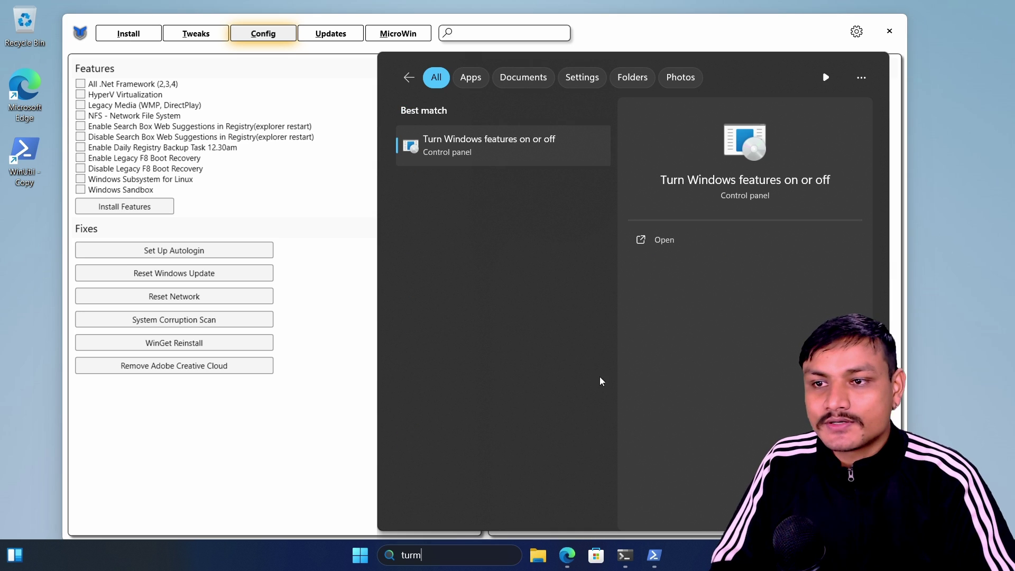
left_click(527, 153)
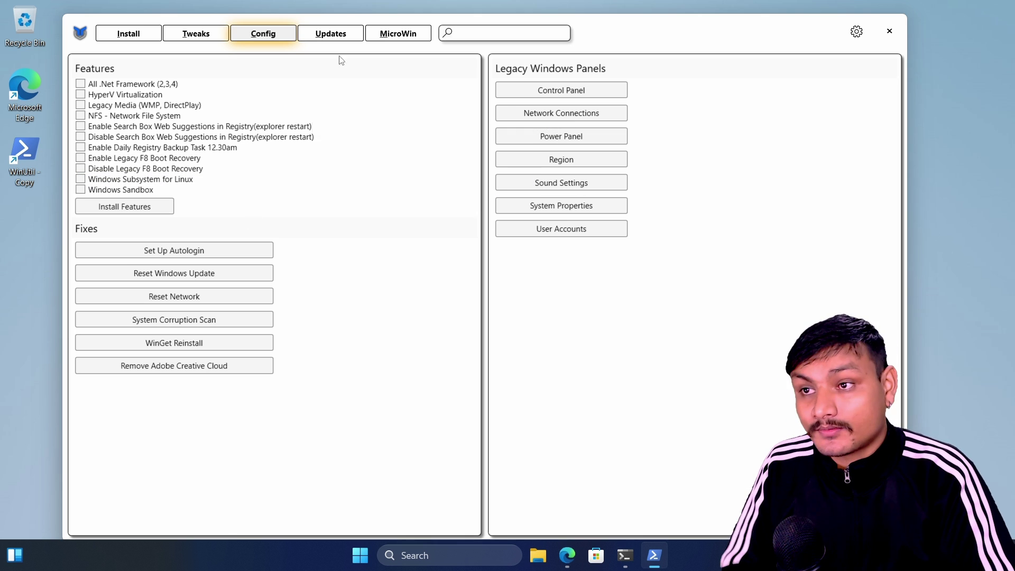
Load the Security (Recommended) update policy: feature updates delayed two years, security updates four days
left_click(341, 37)
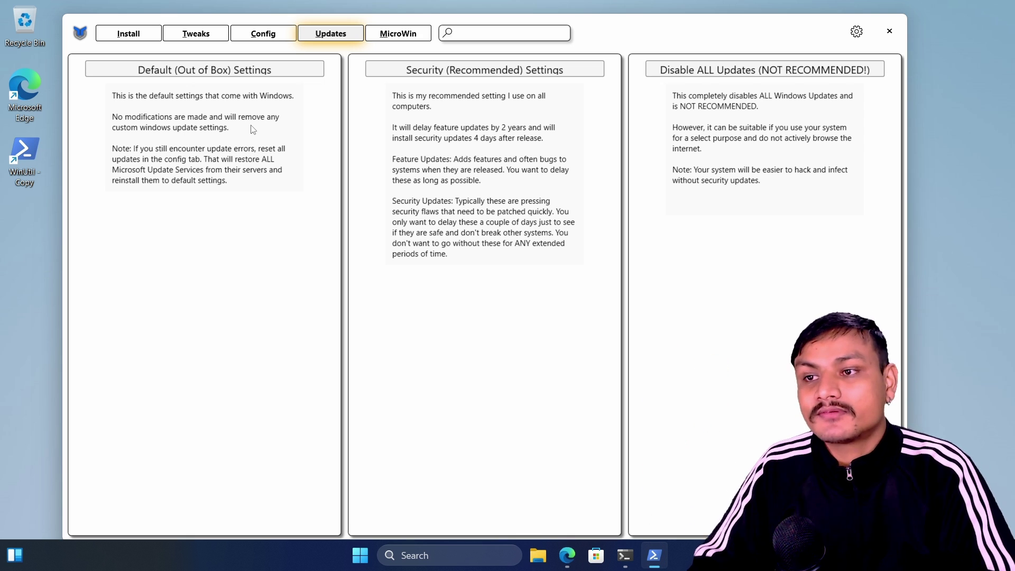
left_click(452, 75)
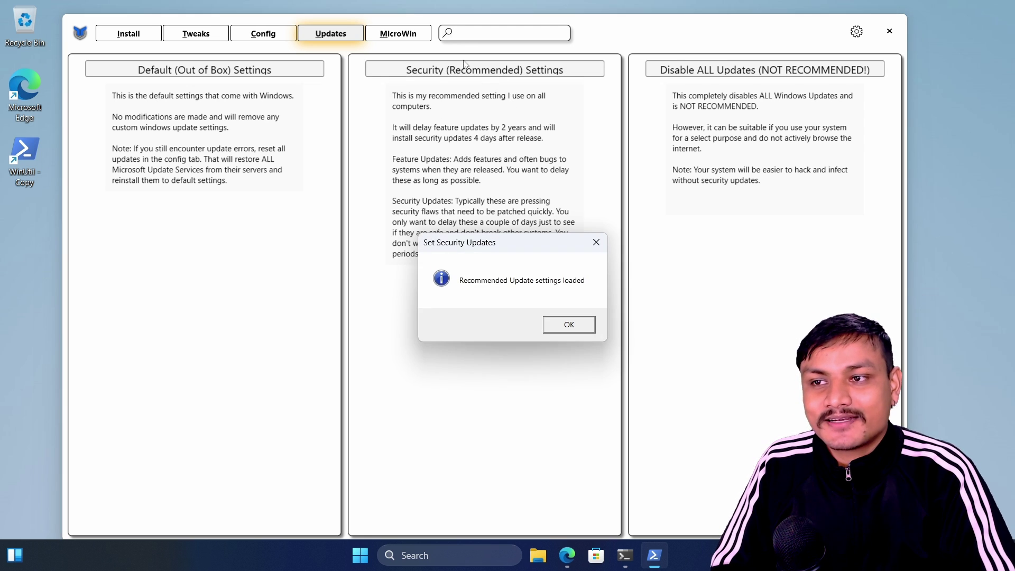
key("Return")
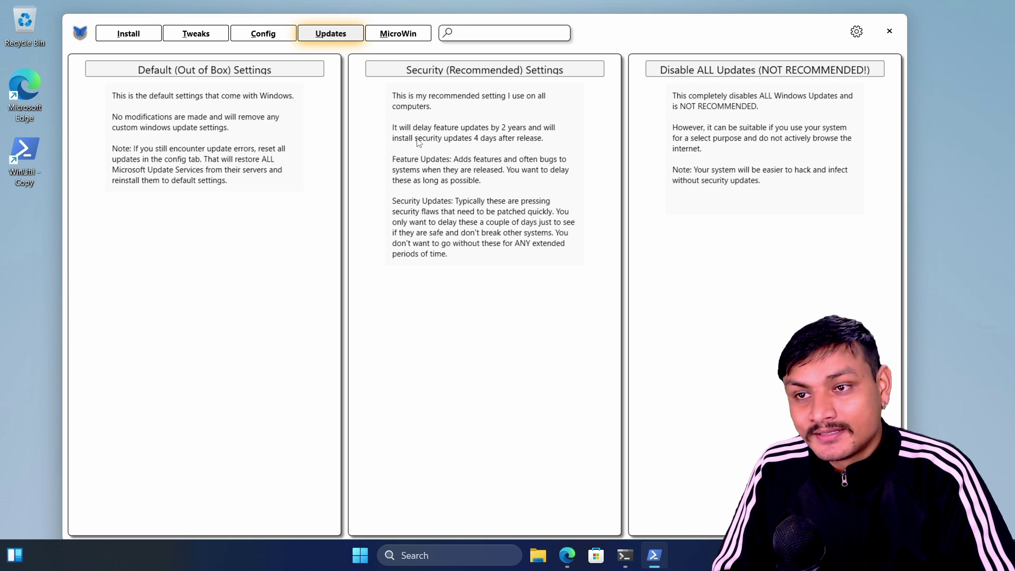
left_click(487, 72)
left_click(490, 68)
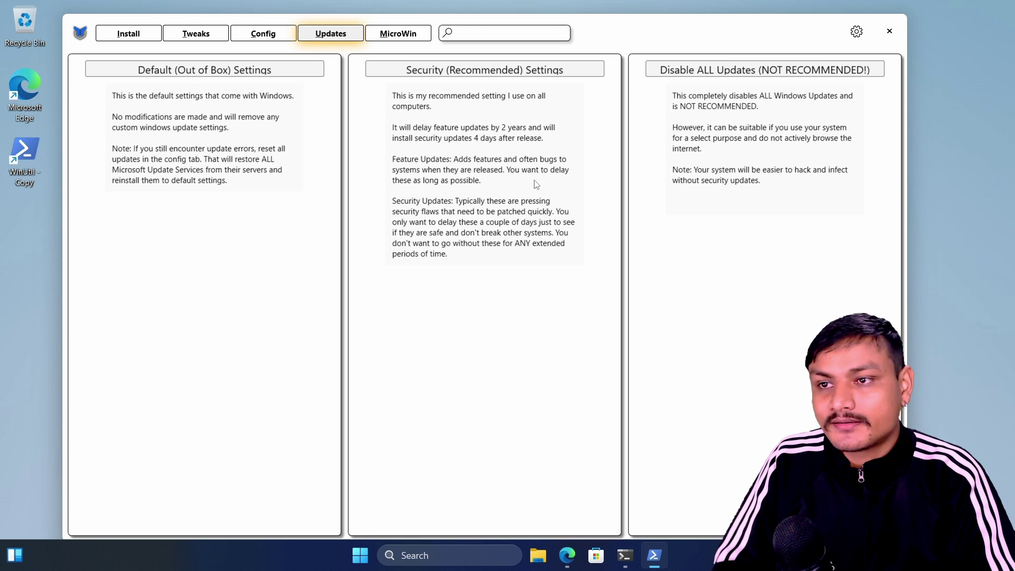
left_click(464, 74)
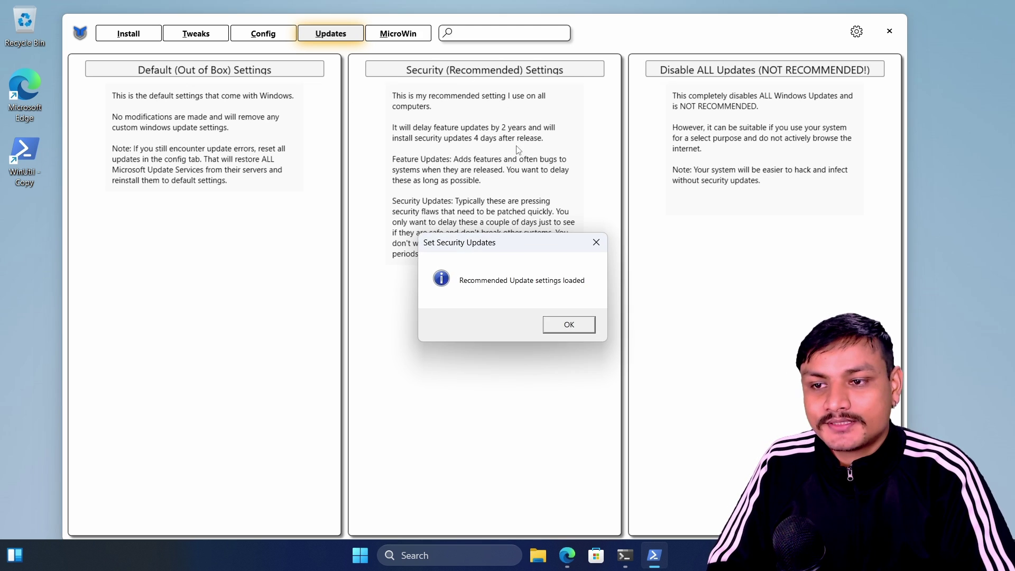
left_click(556, 322)
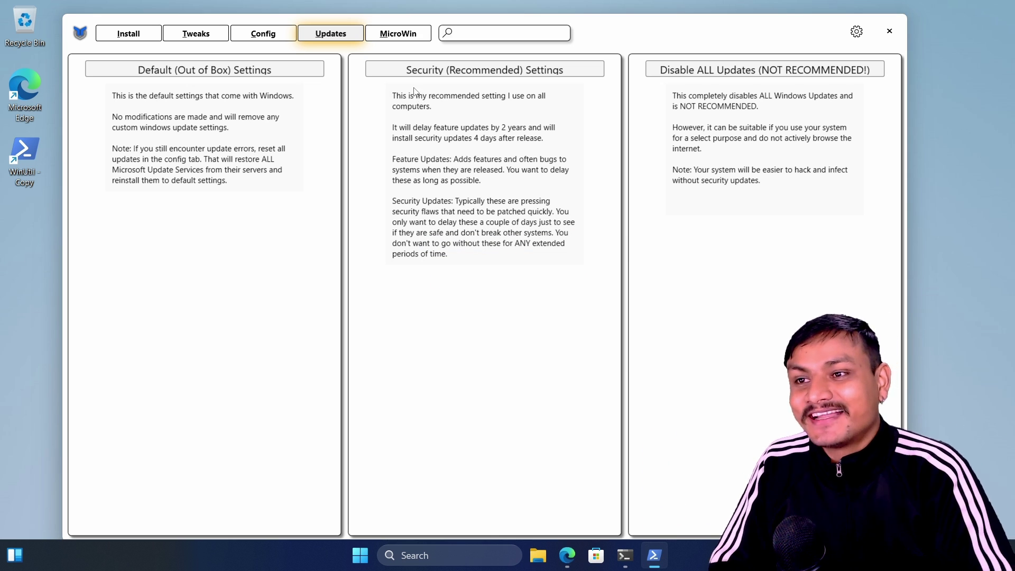
Look over the MicroWin ISO-building page, nudge the window up-left, then switch to the Install list
left_click(397, 34)
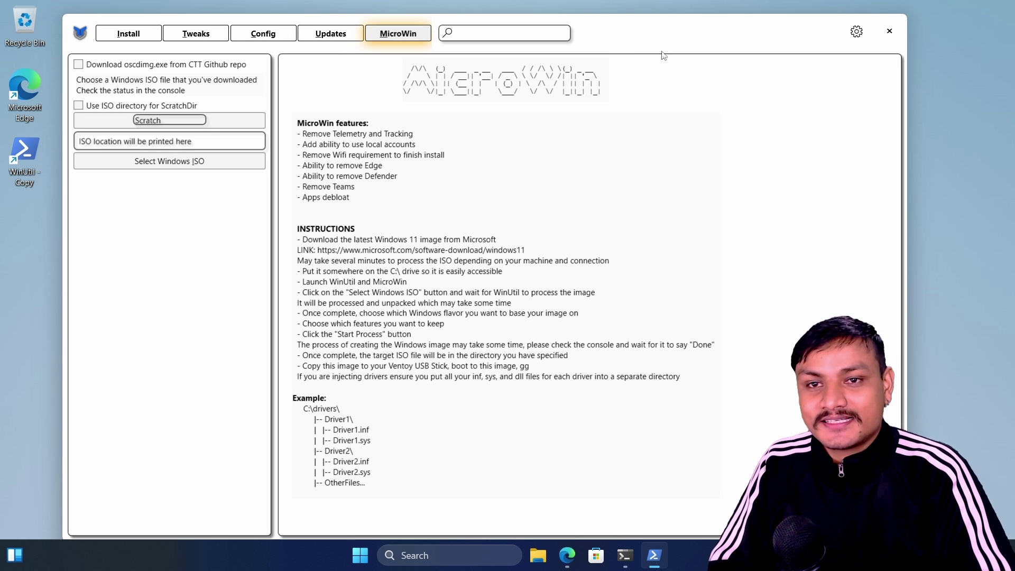
left_click_drag(676, 32, 660, 29)
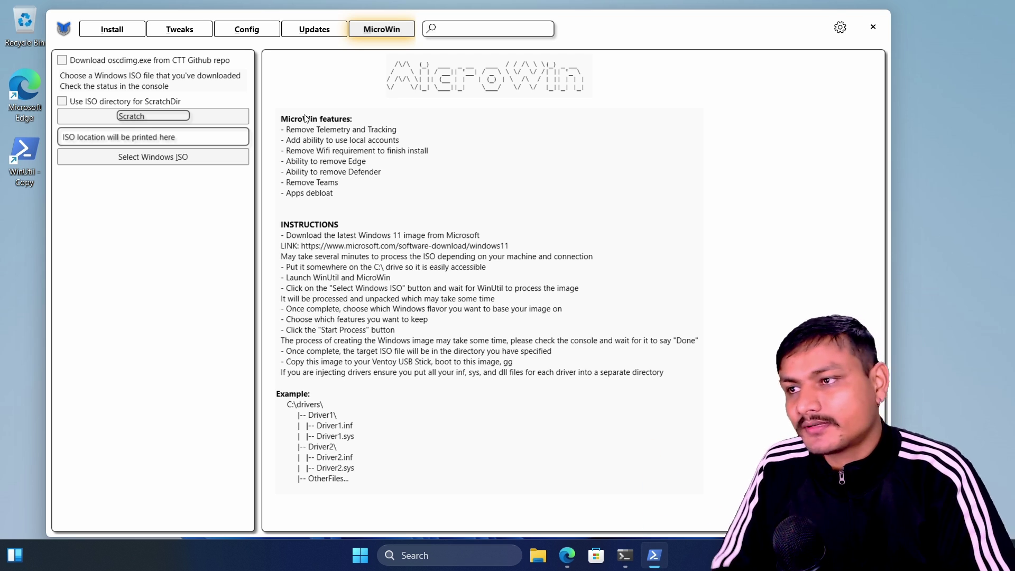
left_click(122, 30)
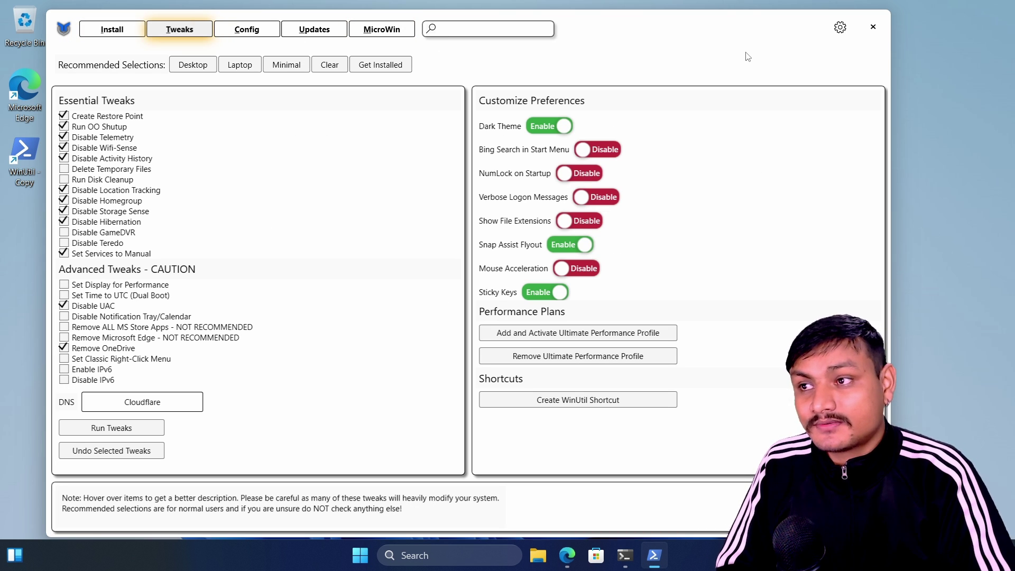
Close WinUtil, delete the 'WinUtil - Copy' shortcut, and move the WinUtil icon below Edge
left_click(873, 27)
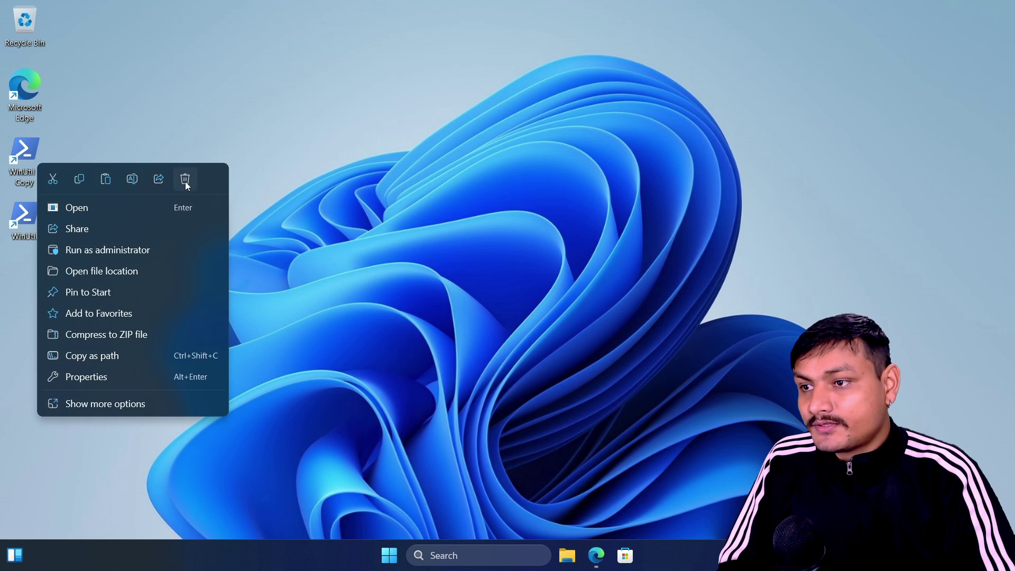
left_click(186, 181)
left_click_drag(27, 205, 24, 162)
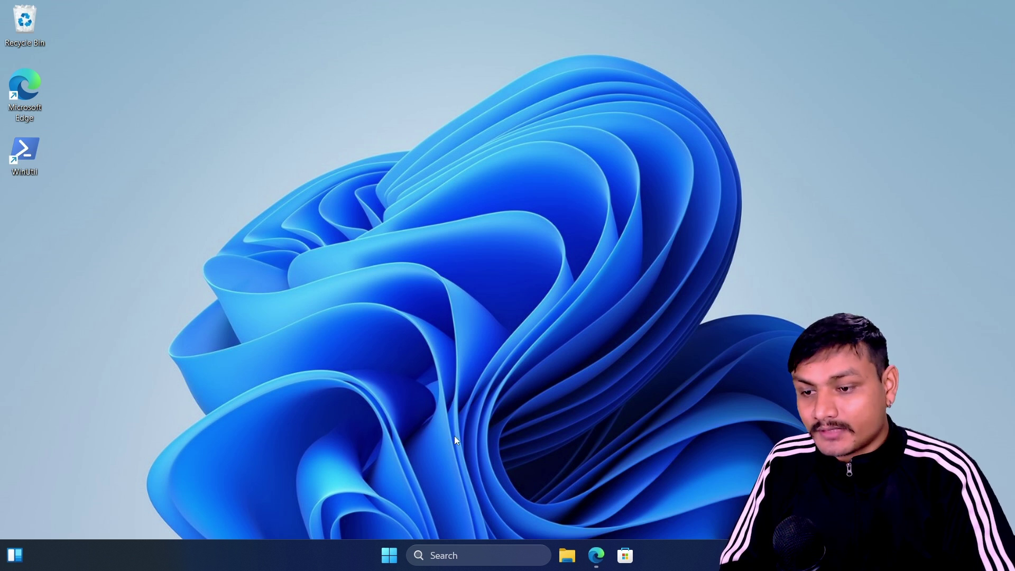
Restart the PC from the Start menu's power options
key("super")
left_click(671, 510)
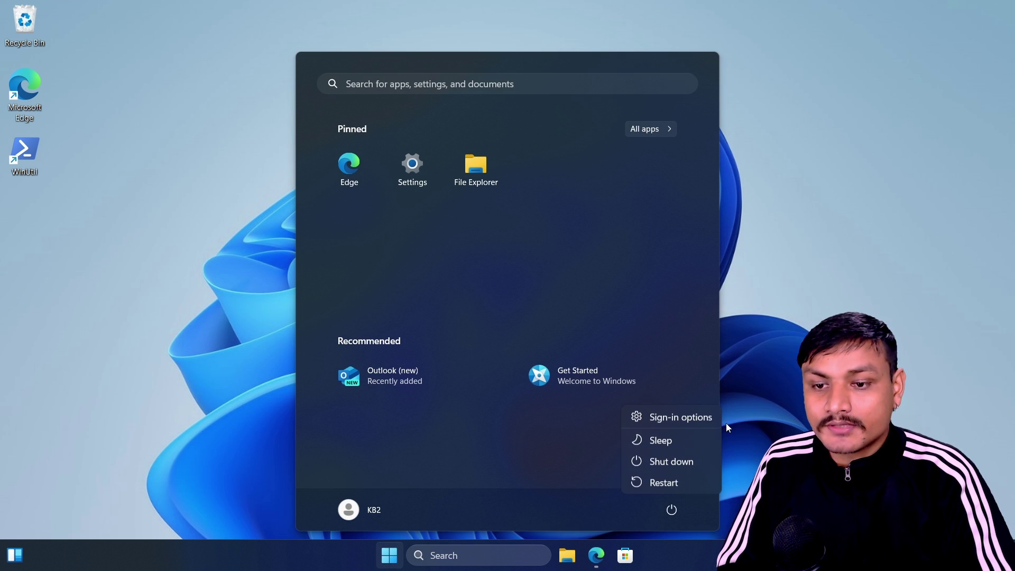
left_click(678, 488)
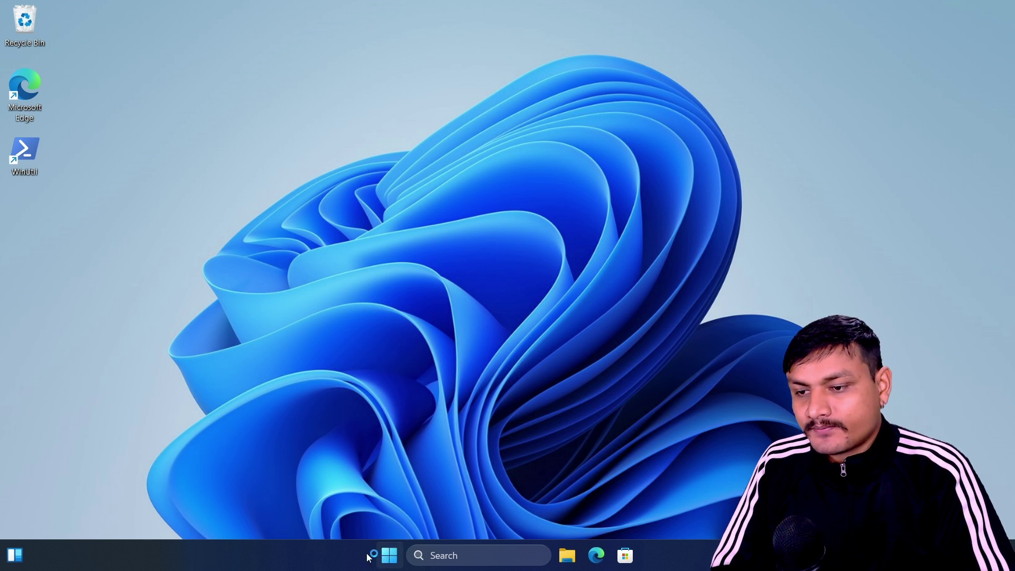
Open Task Manager from the taskbar context menu and move its window up and right
right_click(310, 547)
left_click(360, 504)
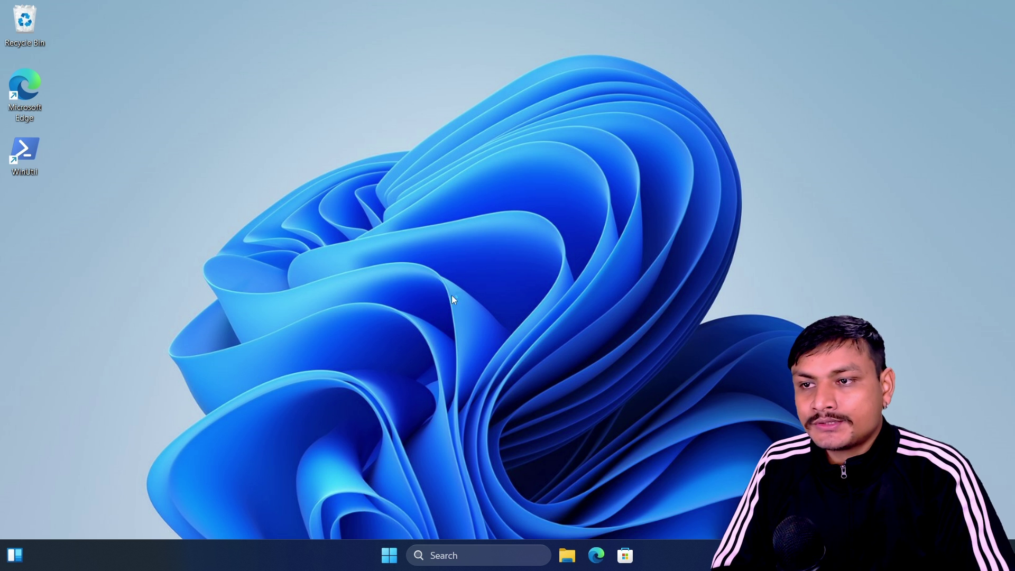
left_click_drag(487, 122, 507, 46)
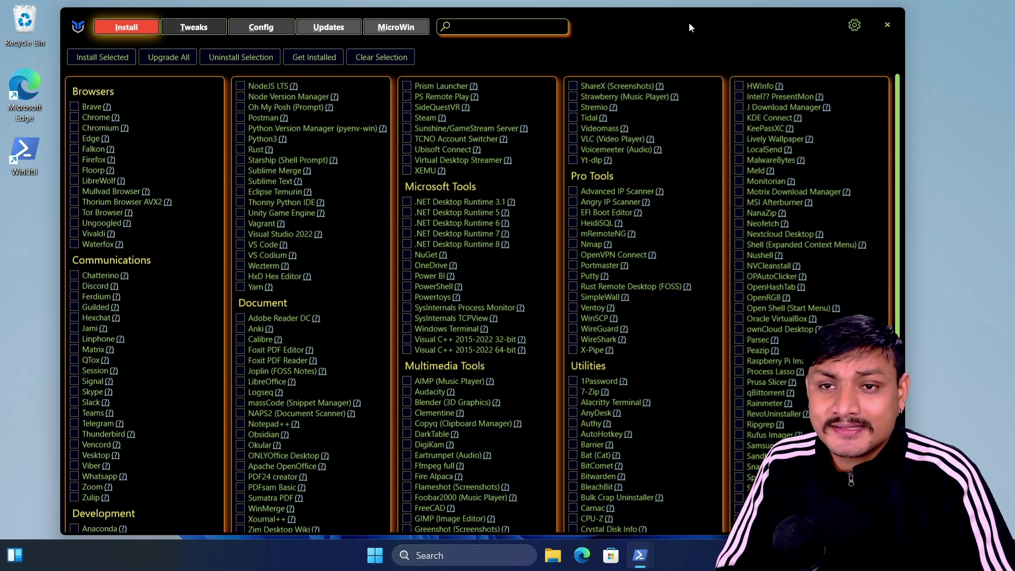
Review WinUtil's Tweaks page Customize Preferences (Dark Theme on), then open and close Start
left_click(194, 27)
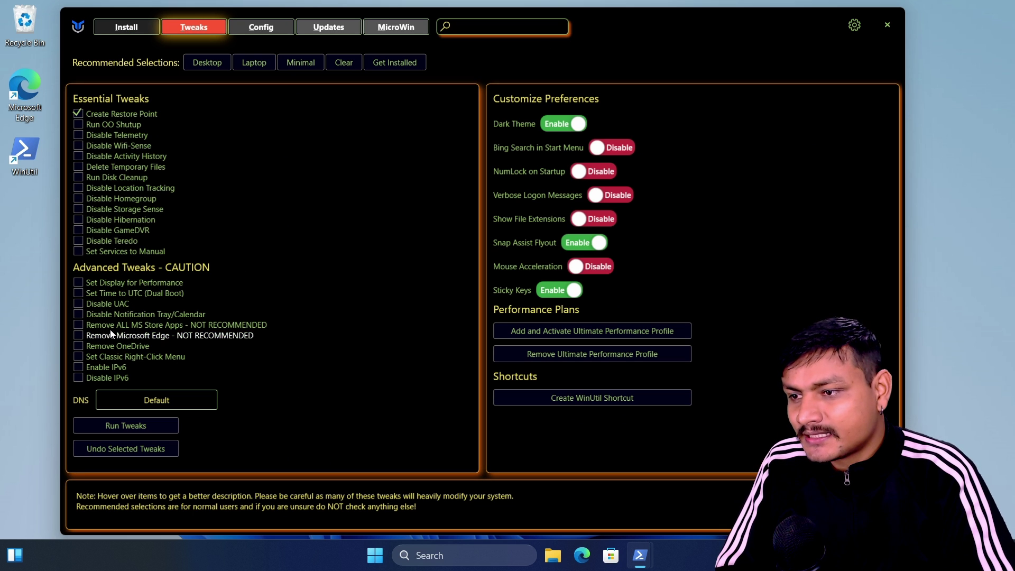
mouse_move(77, 329)
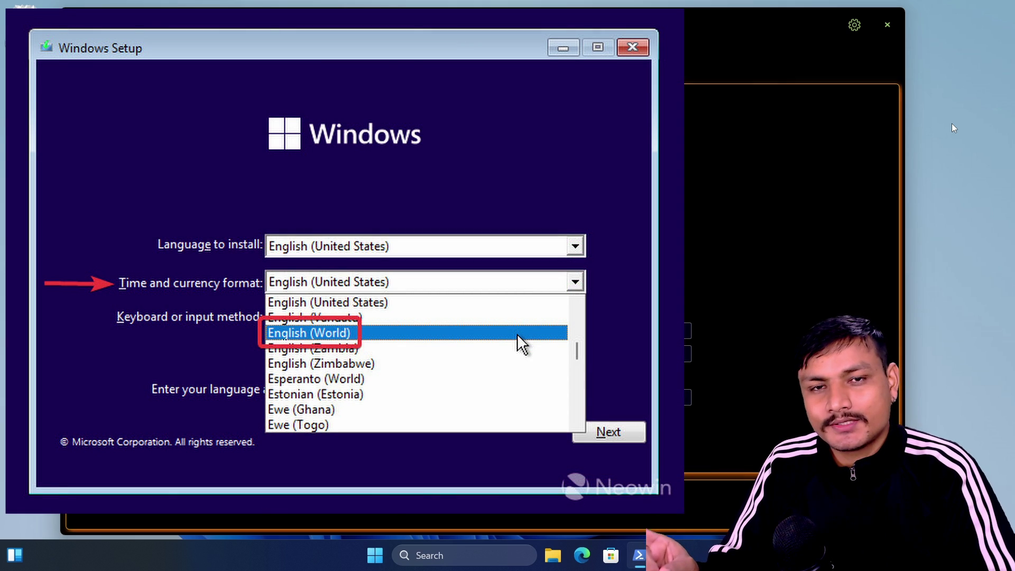
left_click(375, 555)
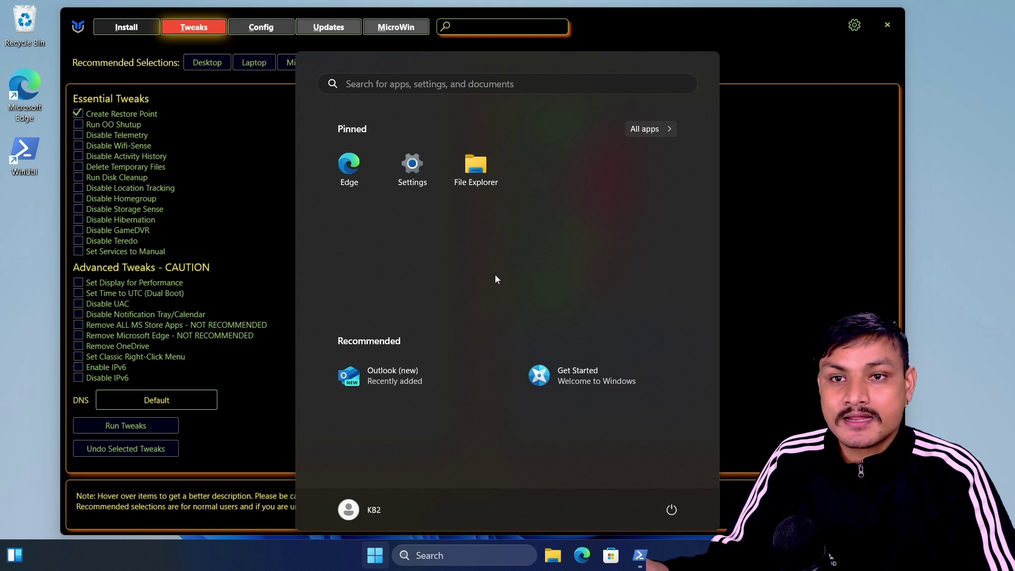
left_click(769, 25)
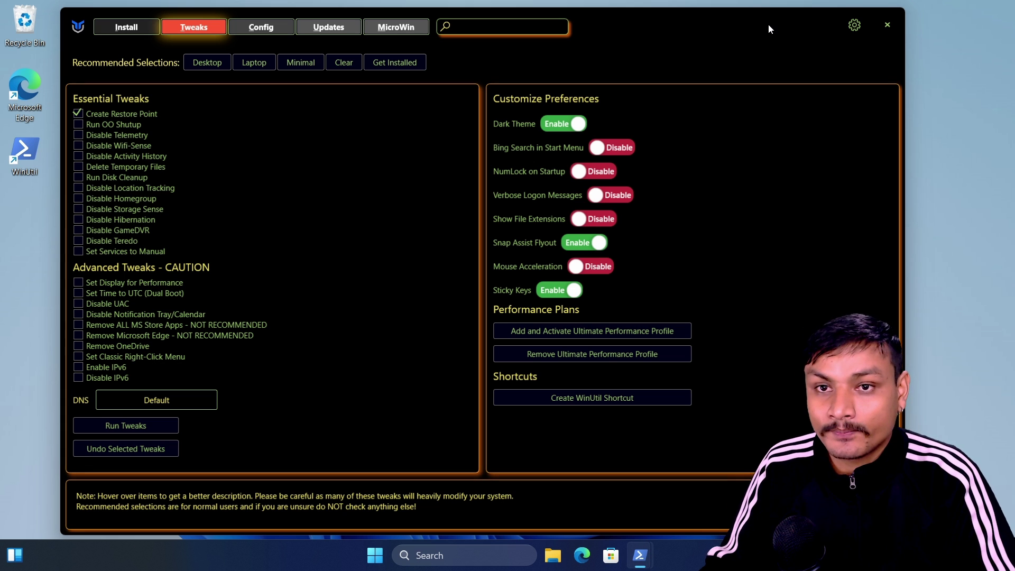
Search 'apps' from Start and open Settings > Apps > Installed apps
left_click(375, 555)
left_click(464, 82)
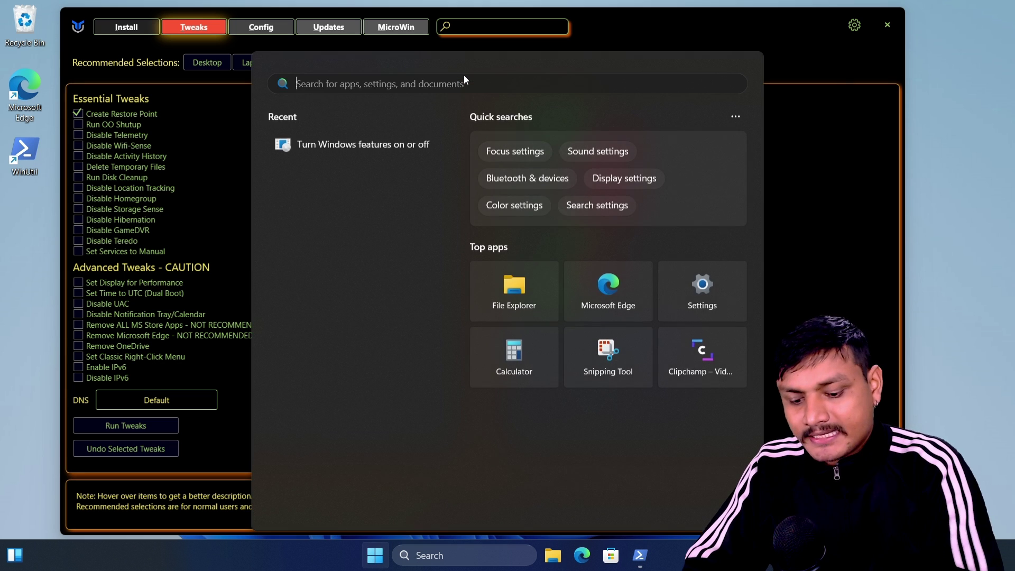
type("apps")
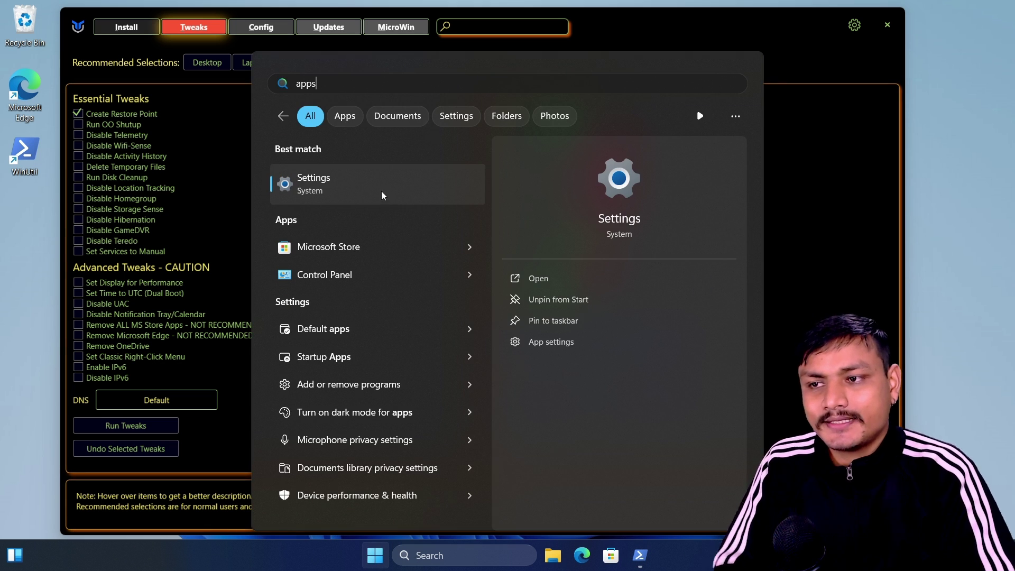
left_click(381, 185)
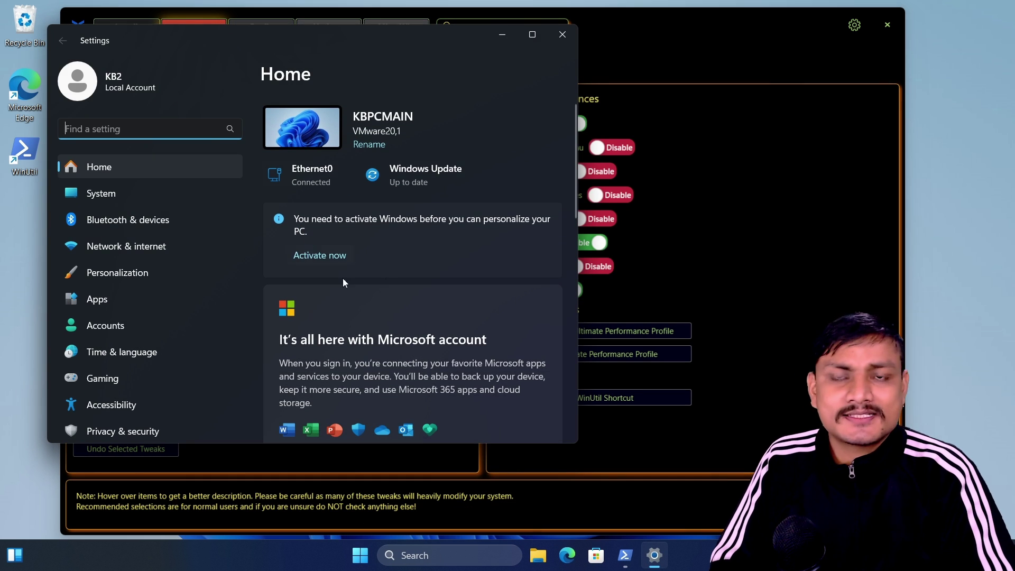
left_click(146, 296)
left_click(389, 124)
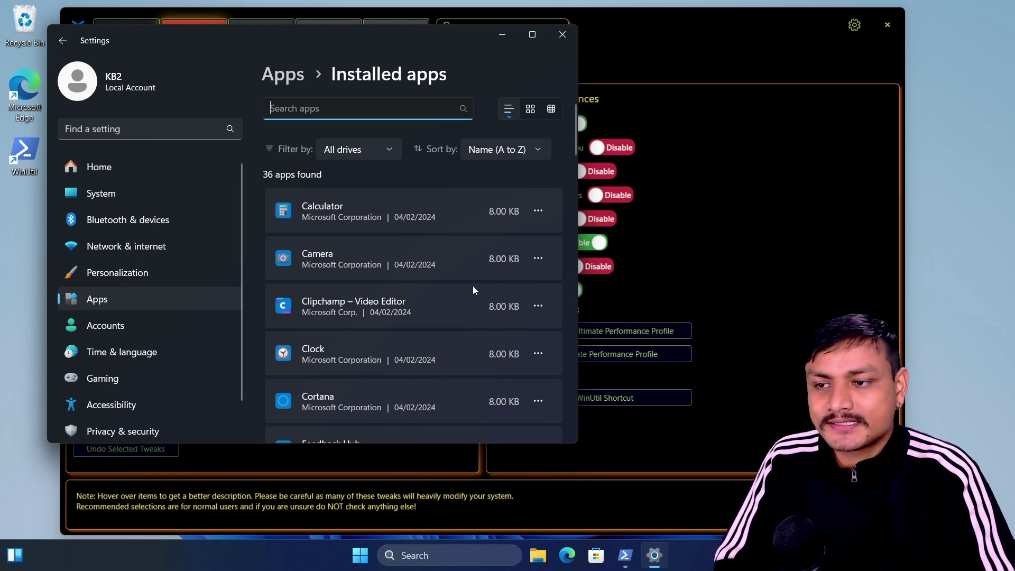
scroll(428, 254, "down", 2)
scroll(365, 222, "up", 2)
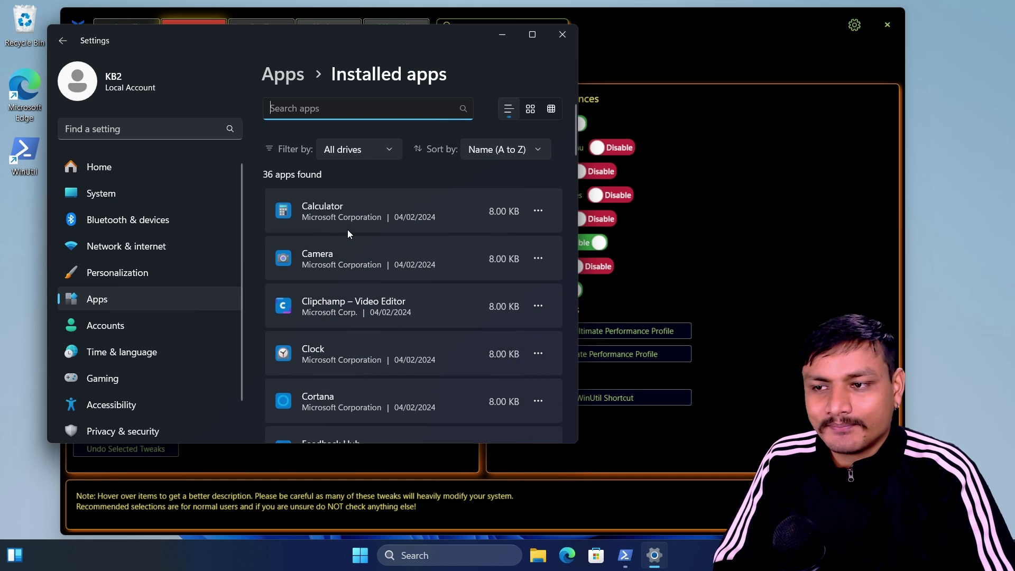
scroll(347, 233, "down", 2)
Uninstall Camera, Clipchamp and Cortana from the Installed apps list
left_click(537, 154)
left_click(414, 226)
left_click(510, 224)
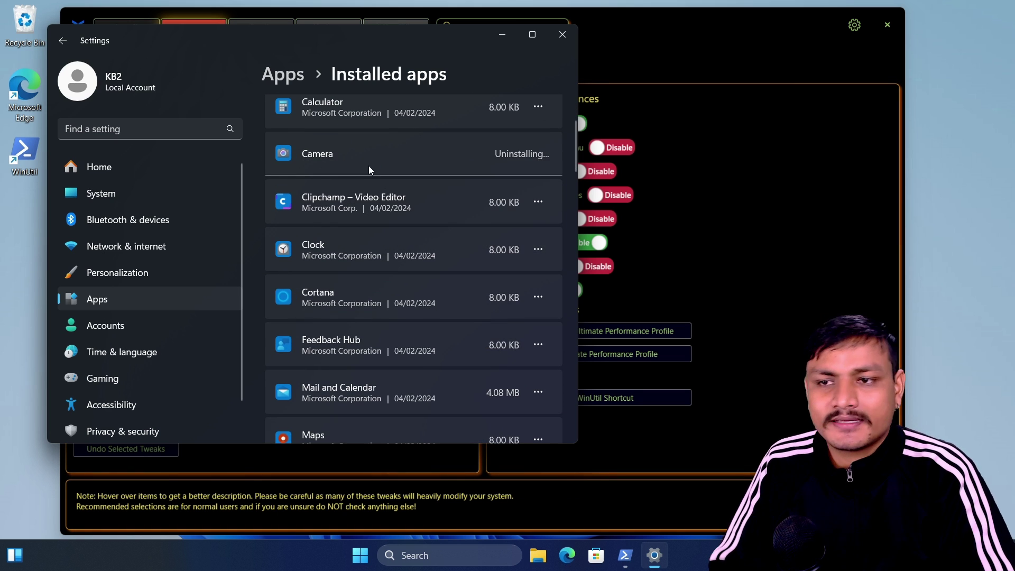
left_click(539, 202)
left_click(440, 272)
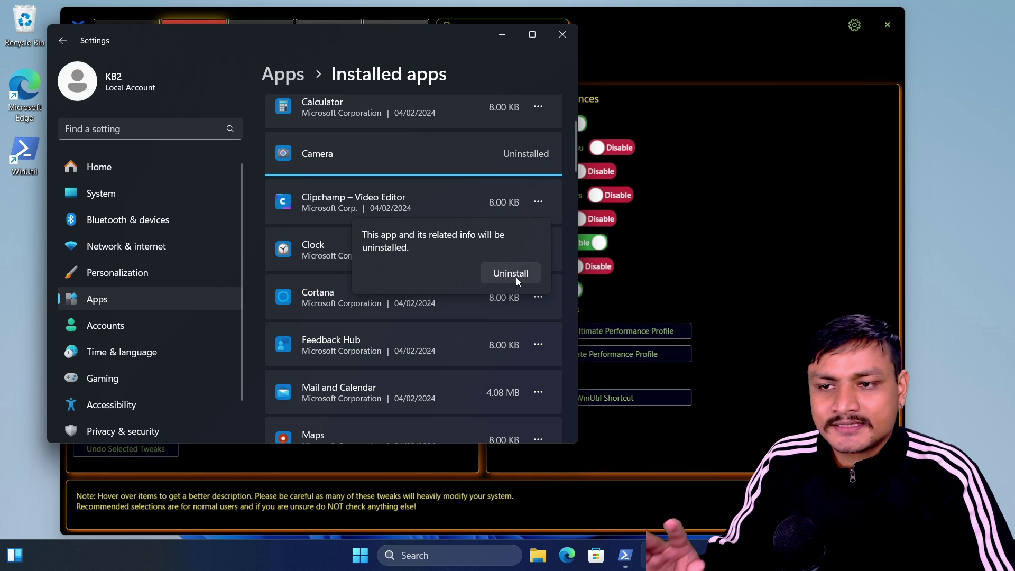
left_click(516, 277)
left_click(537, 249)
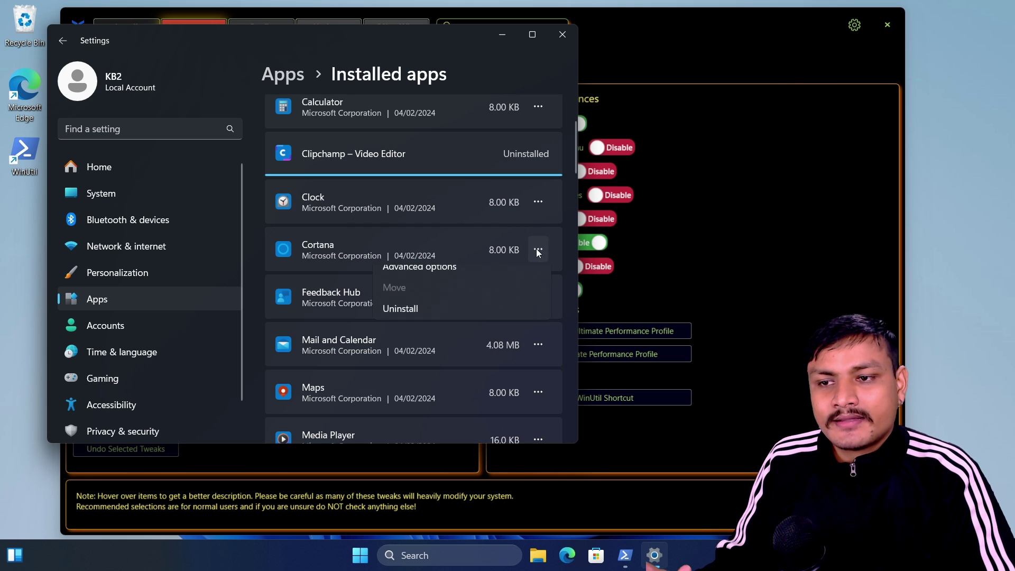
left_click(420, 315)
left_click(516, 321)
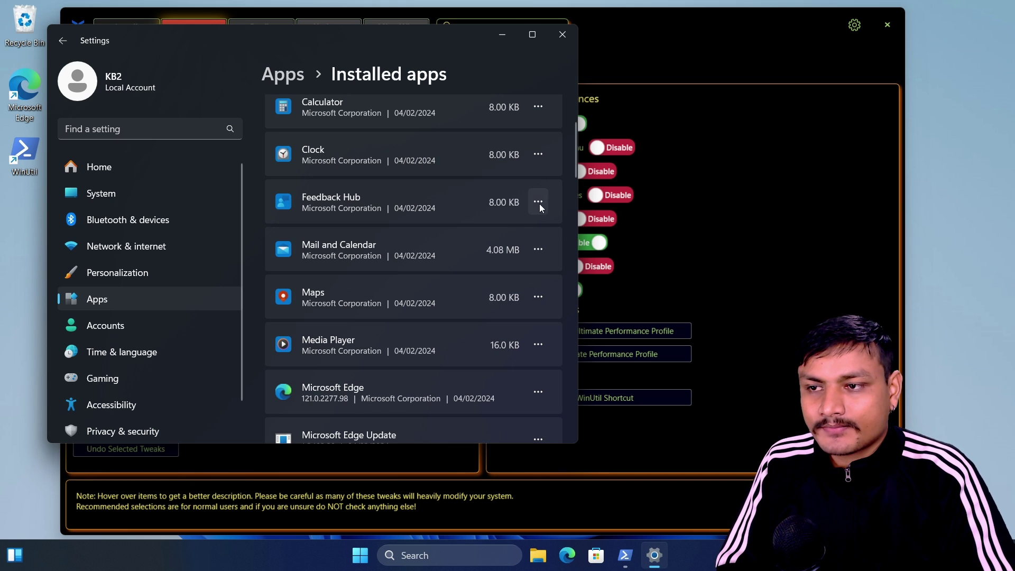
Uninstall Feedback Hub, Mail and Calendar, and Maps, then check whether Microsoft Edge can be uninstalled
left_click(539, 203)
left_click(420, 272)
left_click(512, 271)
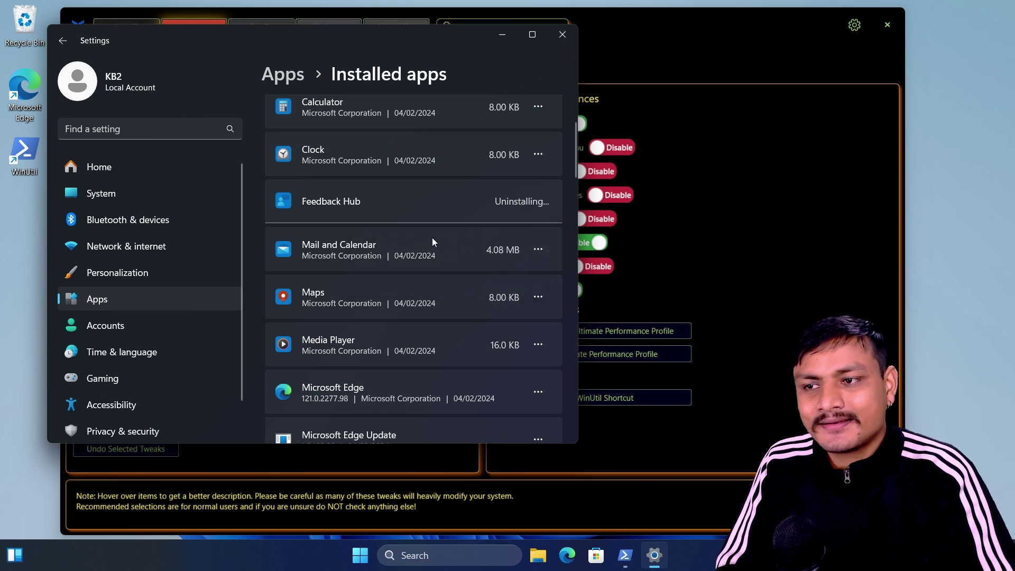
left_click(539, 250)
left_click(426, 319)
left_click(511, 319)
left_click(538, 249)
left_click(455, 315)
left_click(535, 323)
left_click(538, 249)
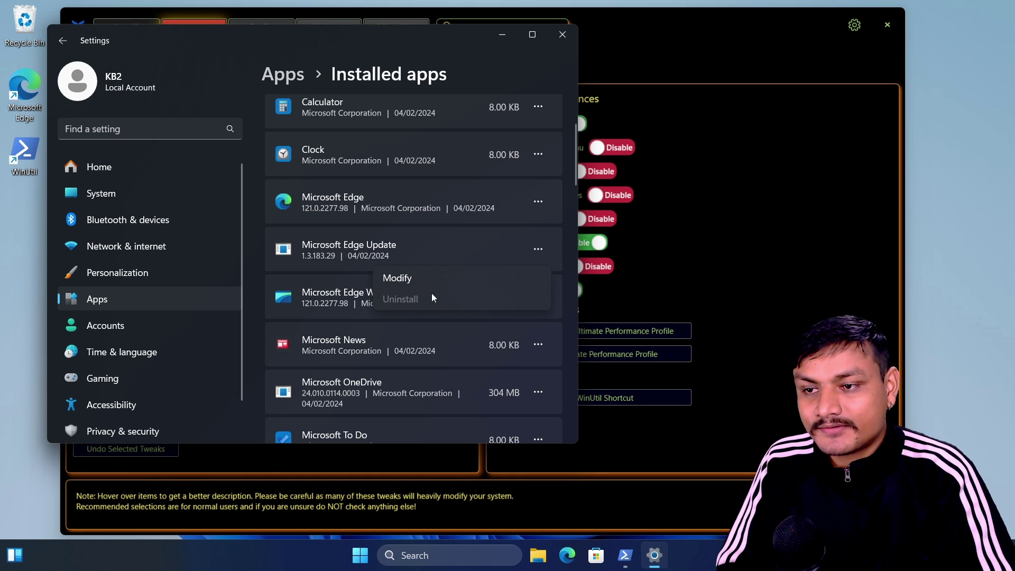
left_click(453, 209)
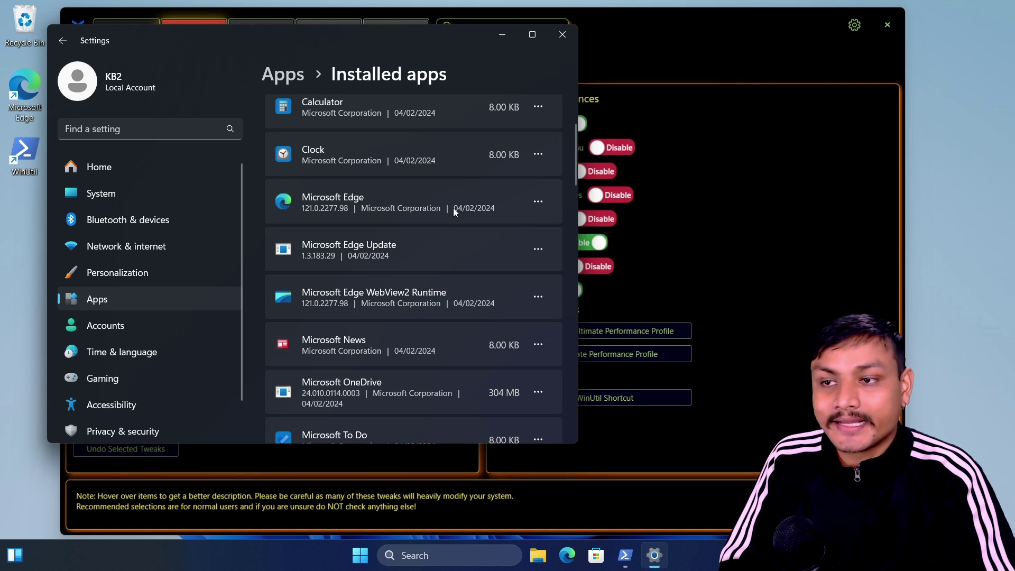
Minimize Settings and search 'goo' in Start to confirm no Bing web results appear
left_click(500, 36)
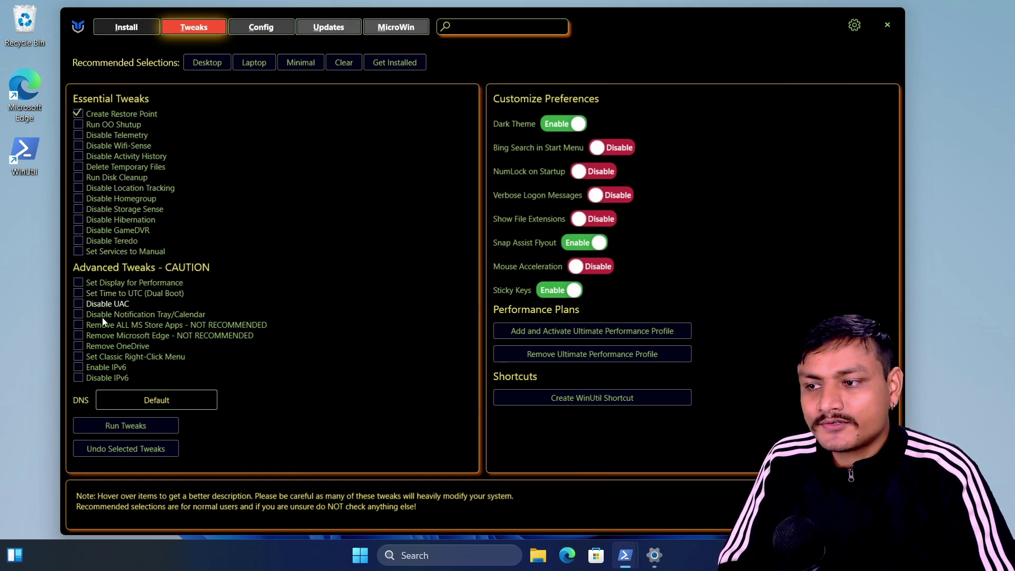
mouse_move(191, 338)
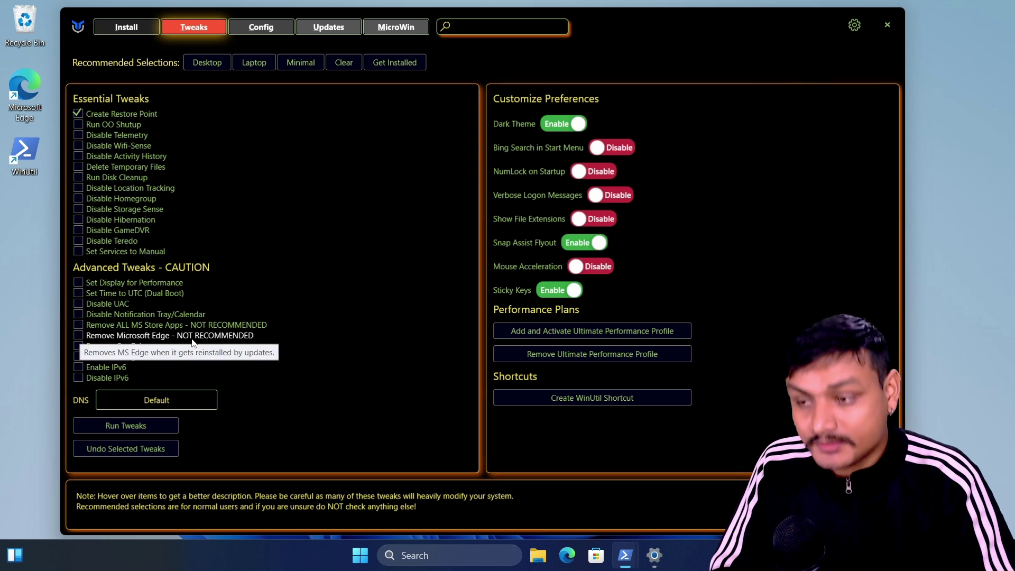
key("super")
key("super+s")
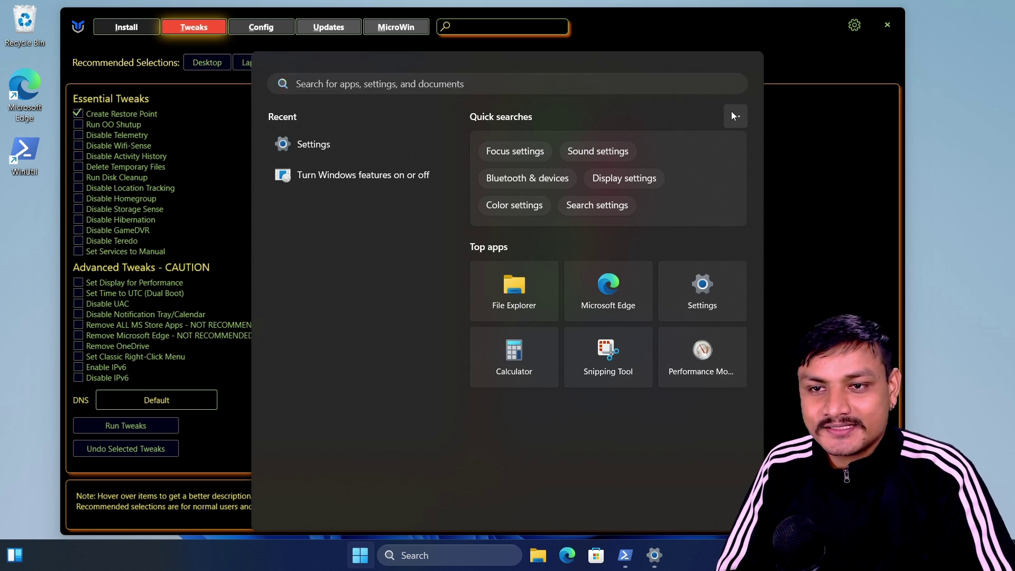
left_click(734, 114)
left_click(622, 122)
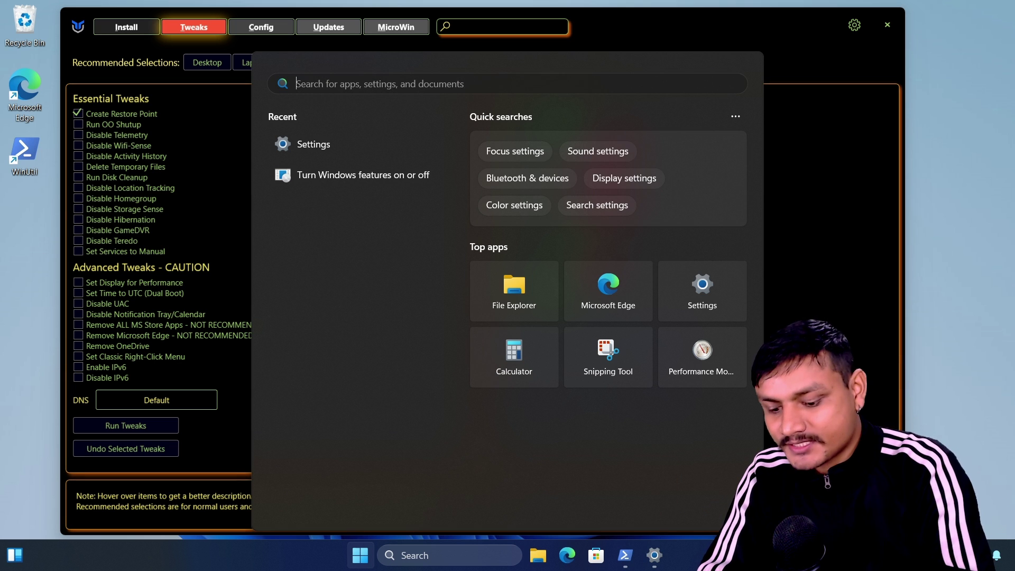
type("google")
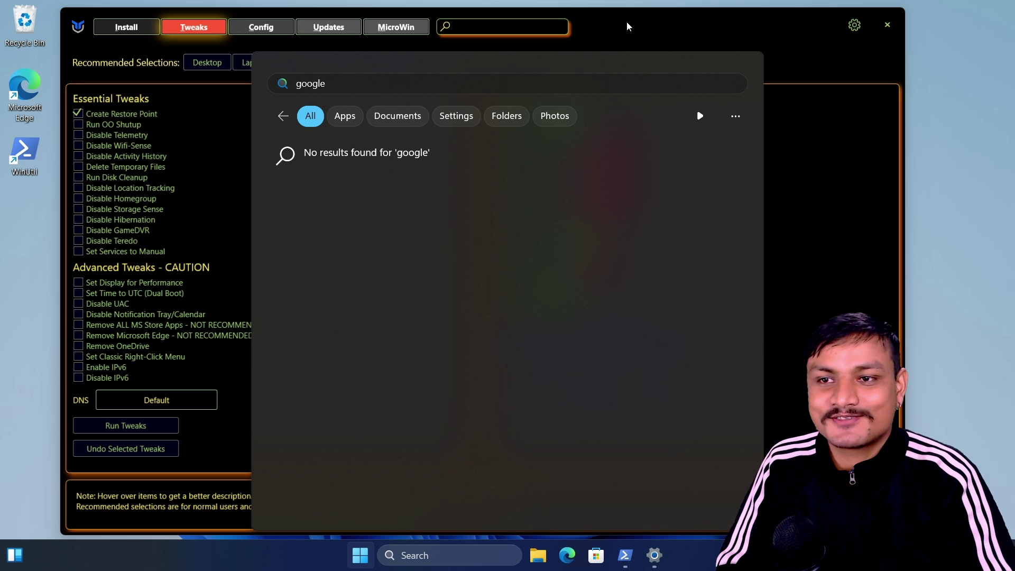
left_click(628, 25)
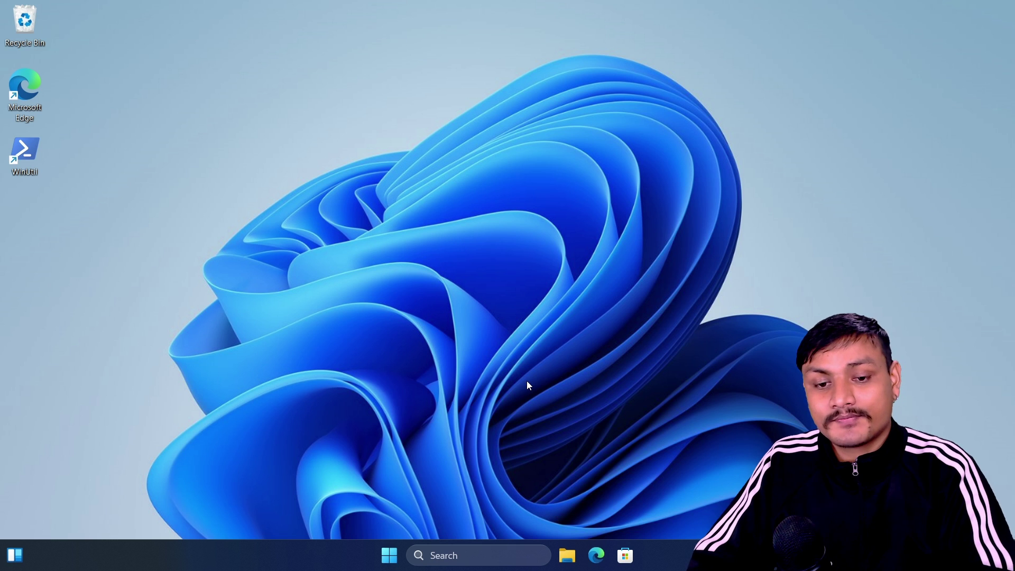